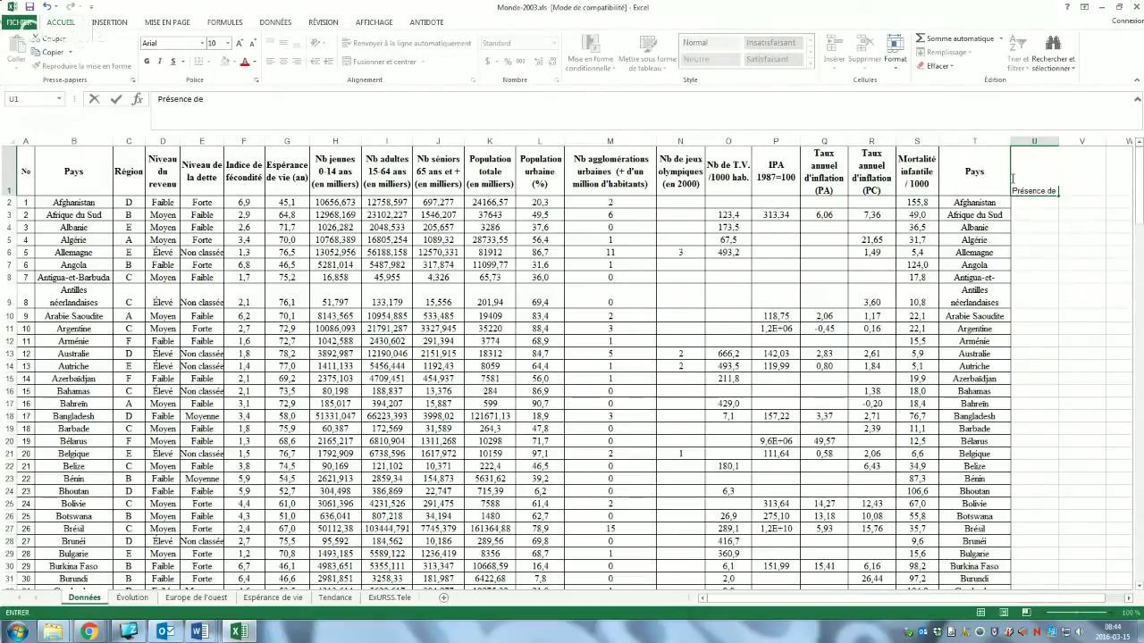
Enter the heading "Présence de grosses villes" in cell U1
type("grosses villes")
key("Return")
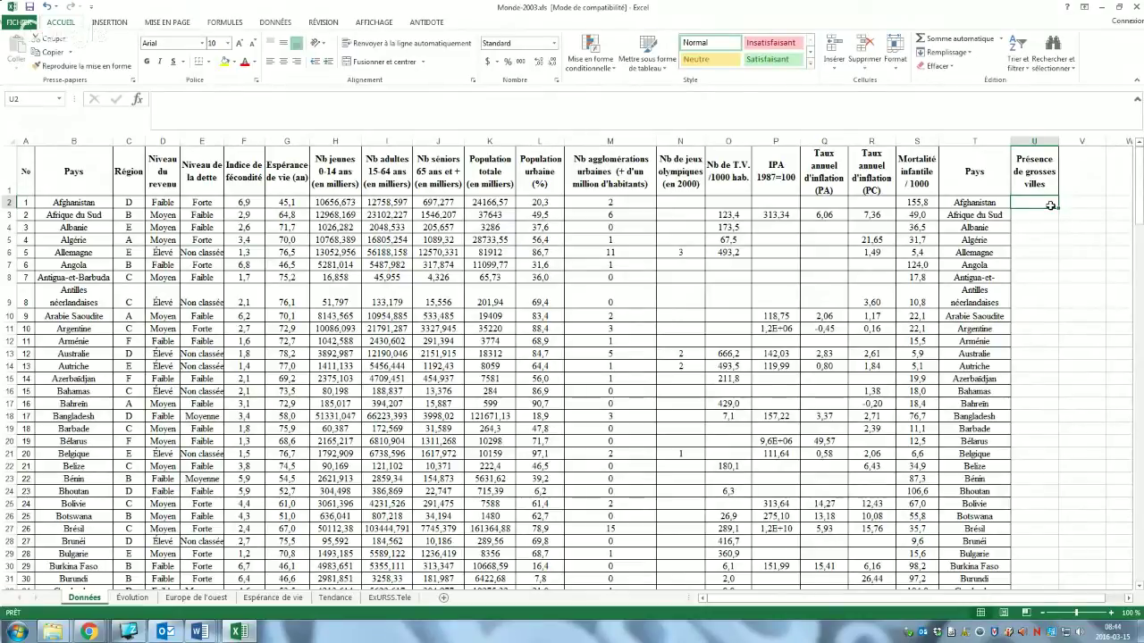
Enter the formula =SI(M2=0;FAUX;VRAI) in U2 to flag whether the country has large urban agglomerations
type("=")
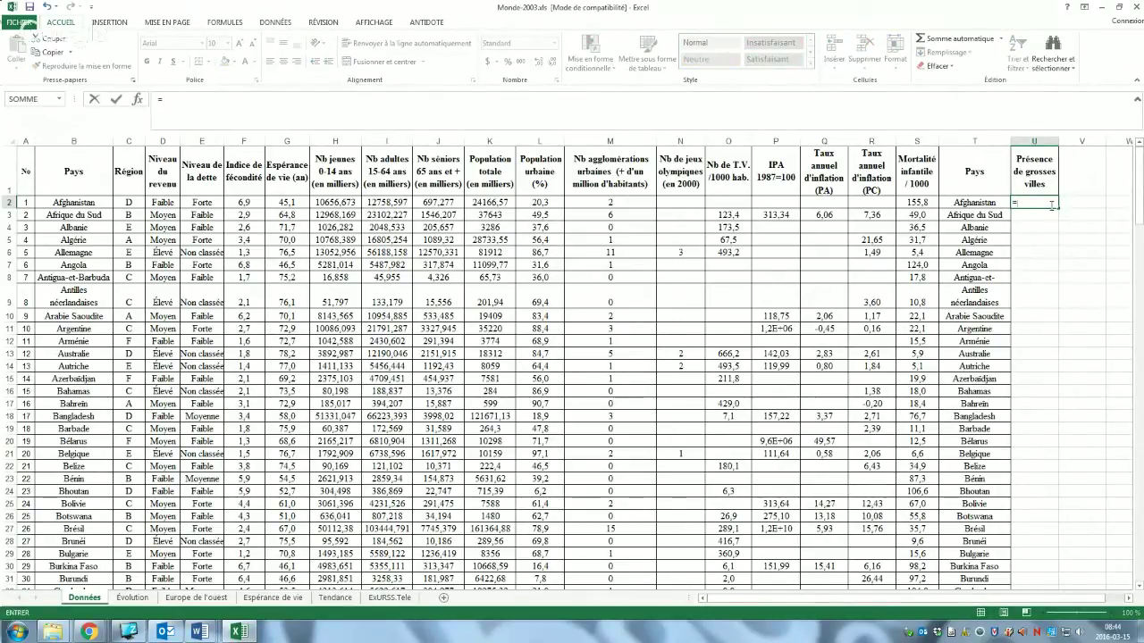
type("si")
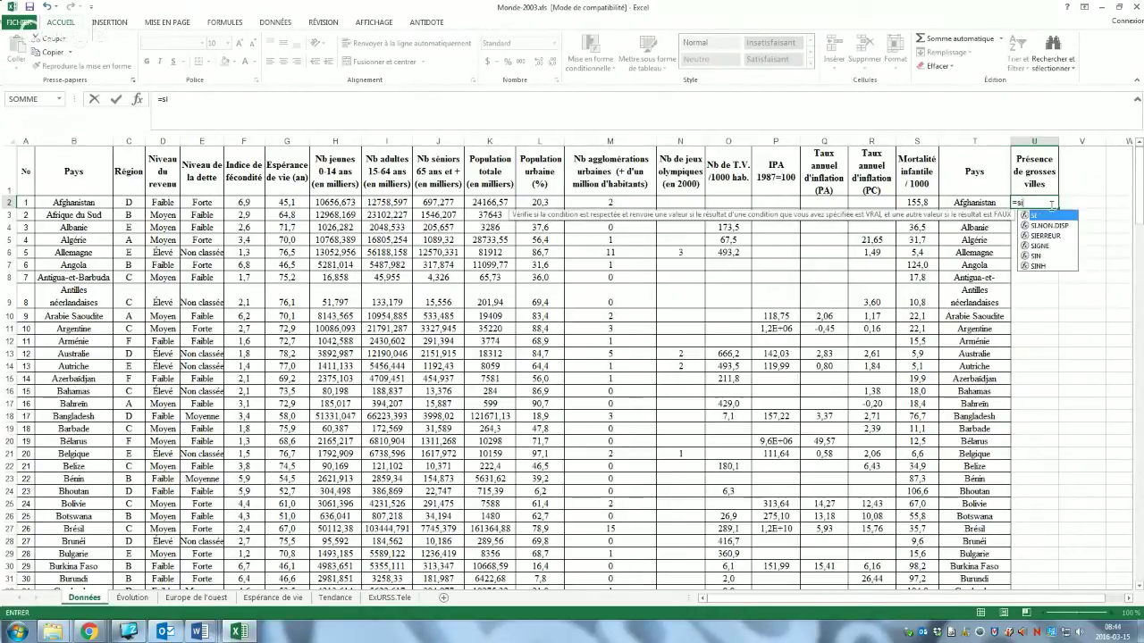
type("(")
left_click(600, 201)
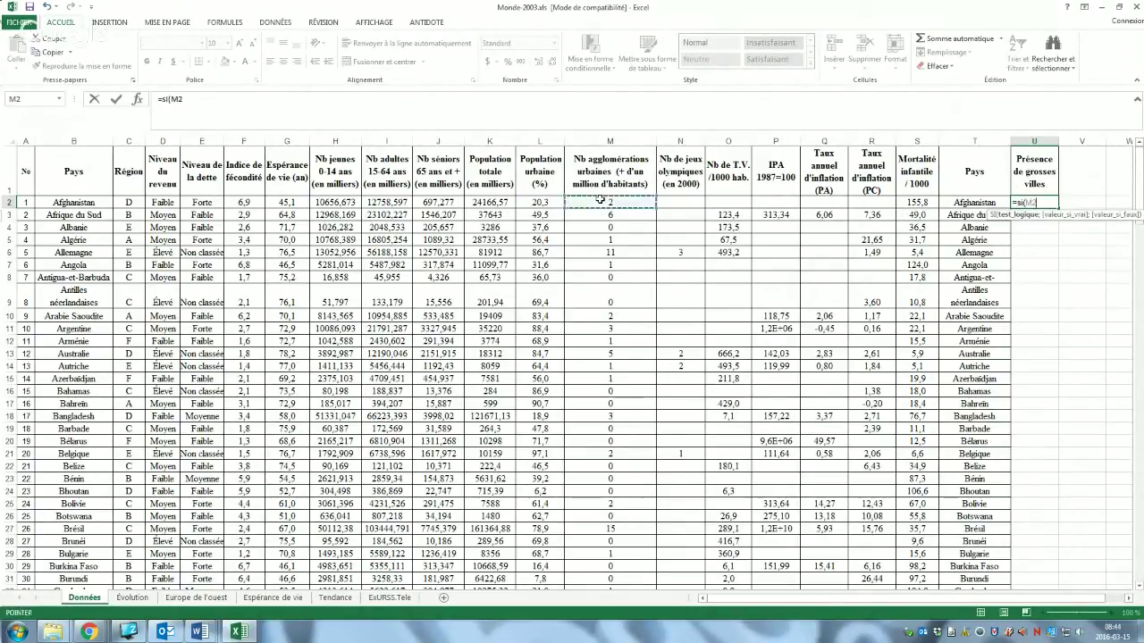
type("=0;")
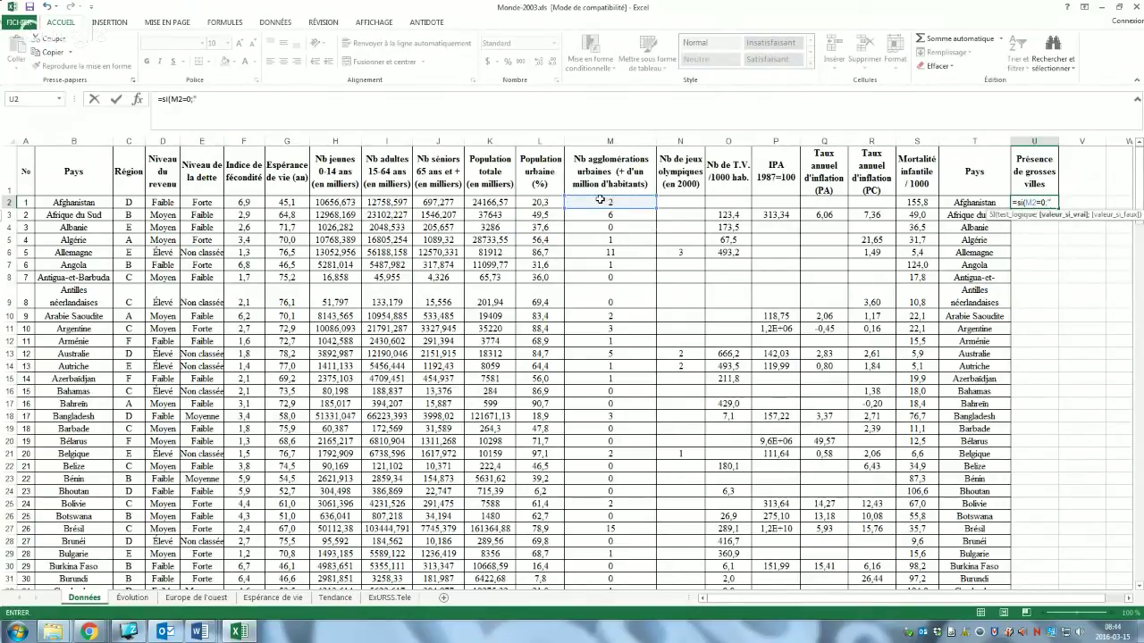
key("BackSpace")
type("Faux")
type("'Vra")
key("BackSpace")
key("BackSpace")
key("BackSpace")
key("BackSpace")
key("BackSpace")
type(";")
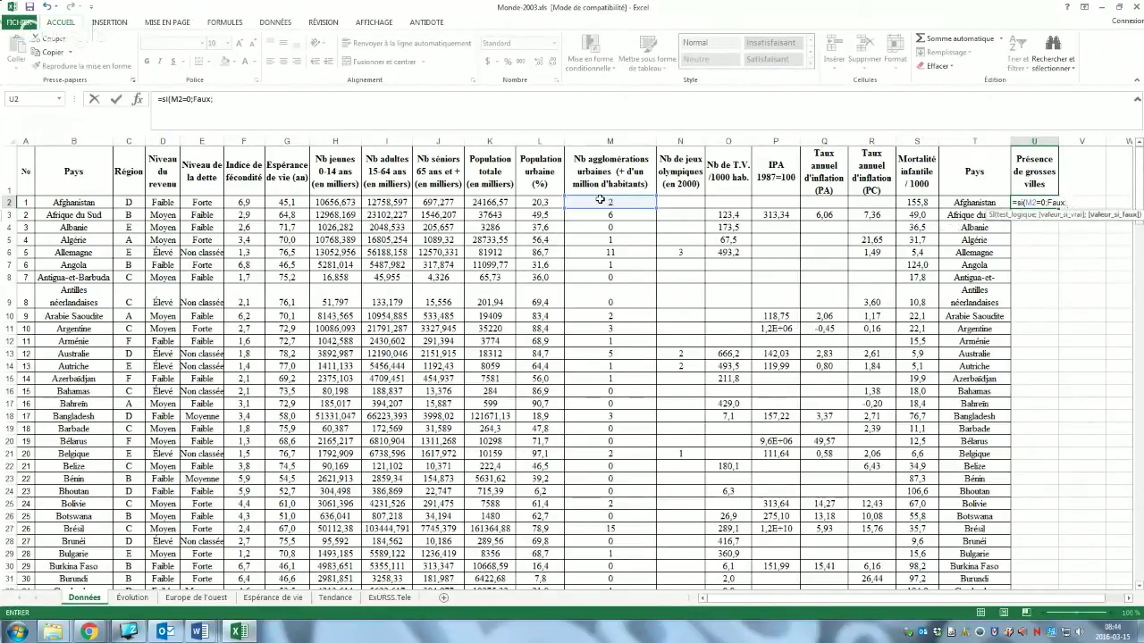
type("Vrai)")
key("Return")
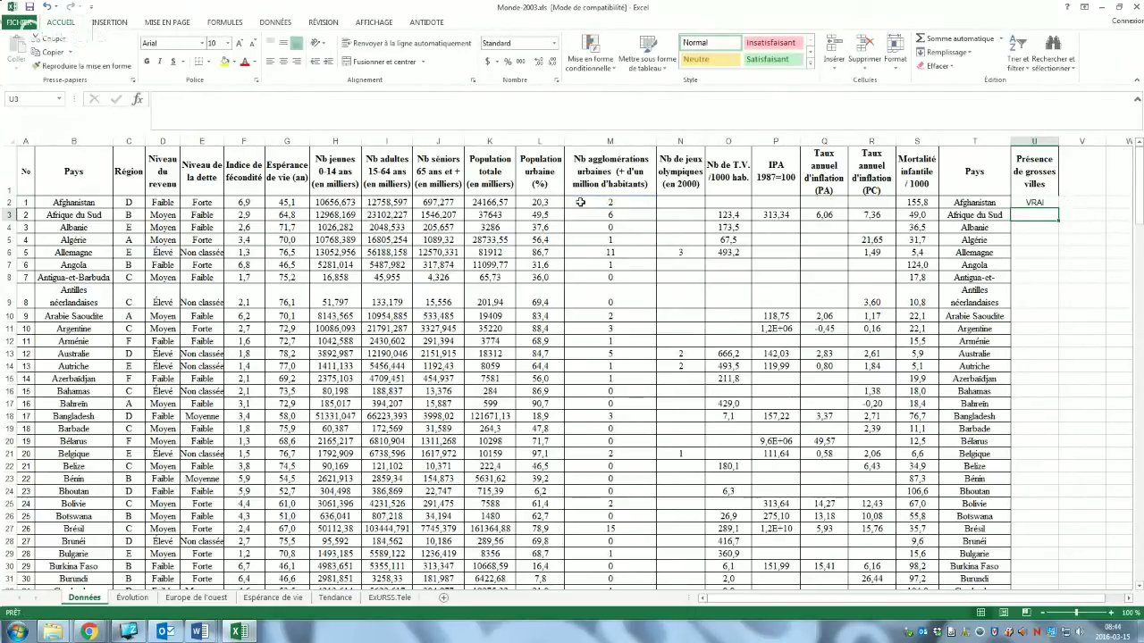
Fill the U2 formula down column U to the last country in row 194, and clear the surplus cell U195
left_click(1034, 202)
left_click_drag(1058, 208, 1054, 237)
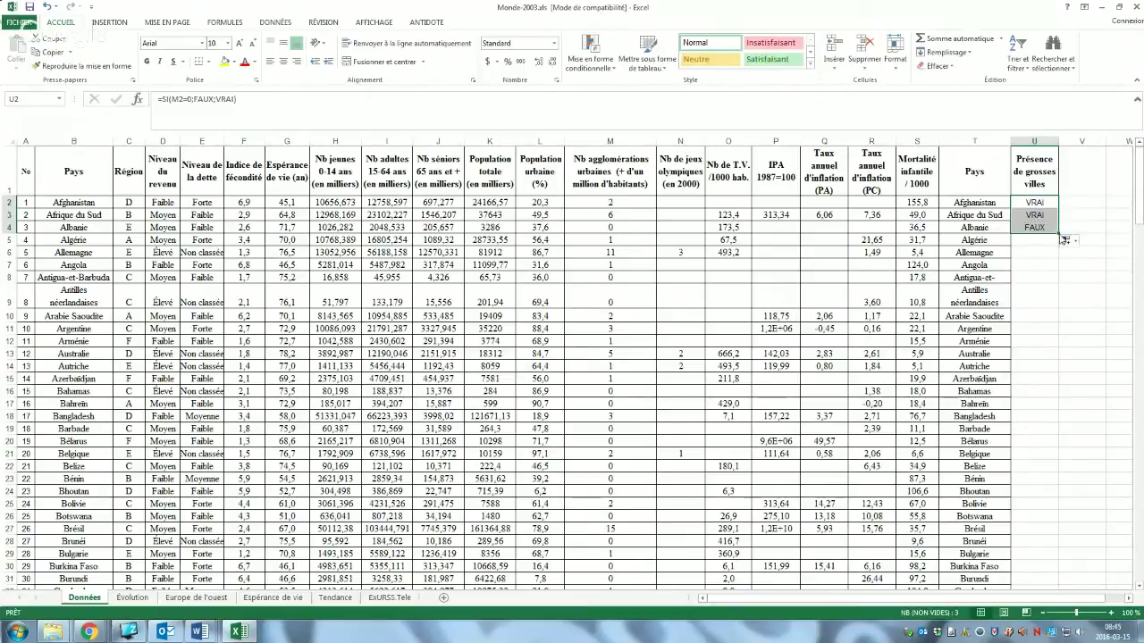
left_click_drag(1055, 234, 1056, 556)
left_click(1045, 555)
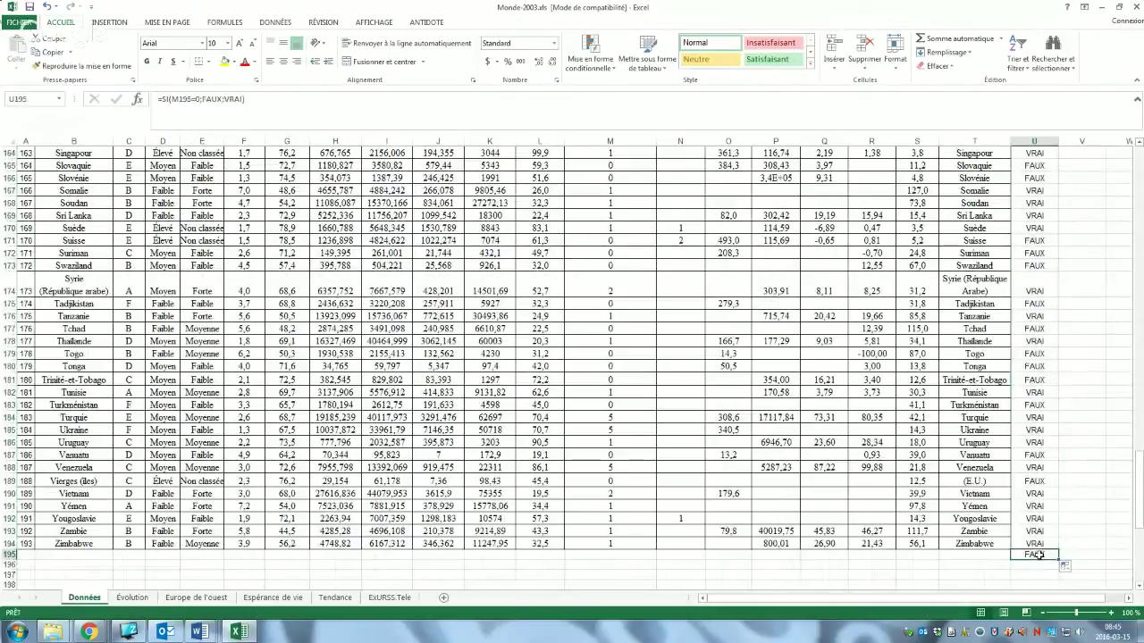
Create a pivot table on a new worksheet from the country data range Données!$A$1:$U$194
left_click(386, 292)
scroll(420, 321, "up", 20)
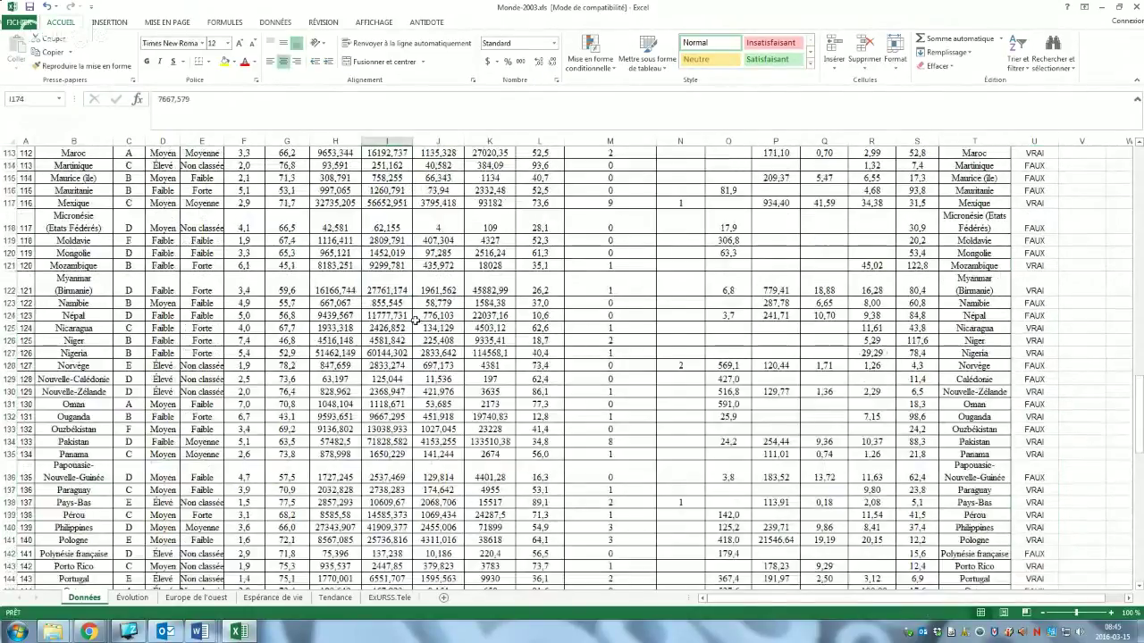
scroll(429, 334, "up", 20)
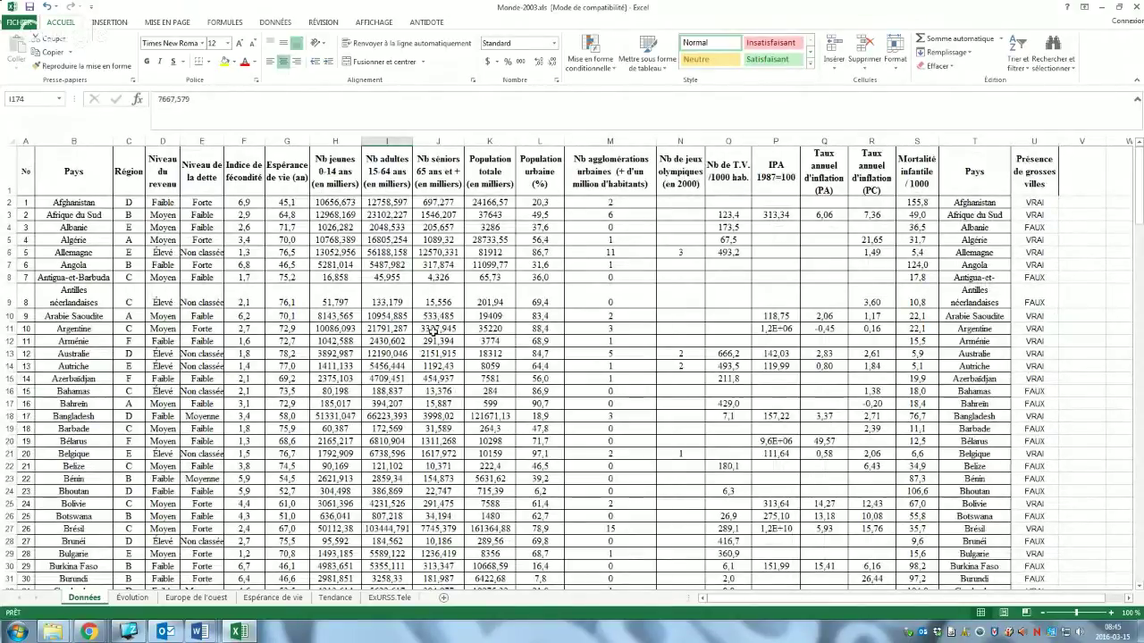
left_click(429, 301)
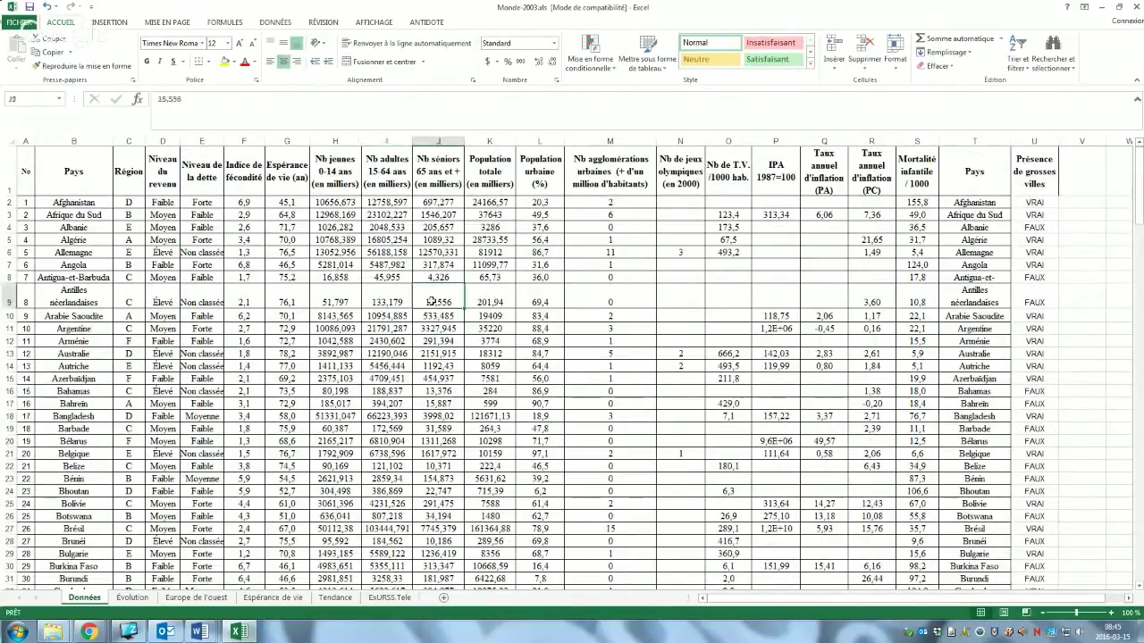
left_click(116, 24)
left_click(33, 53)
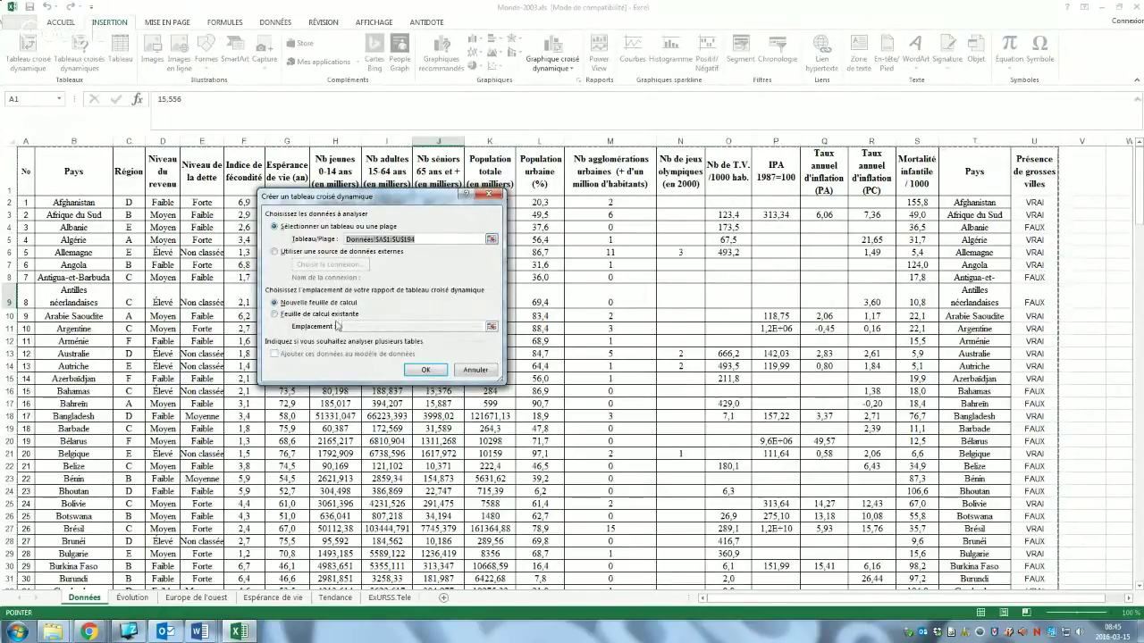
left_click(428, 372)
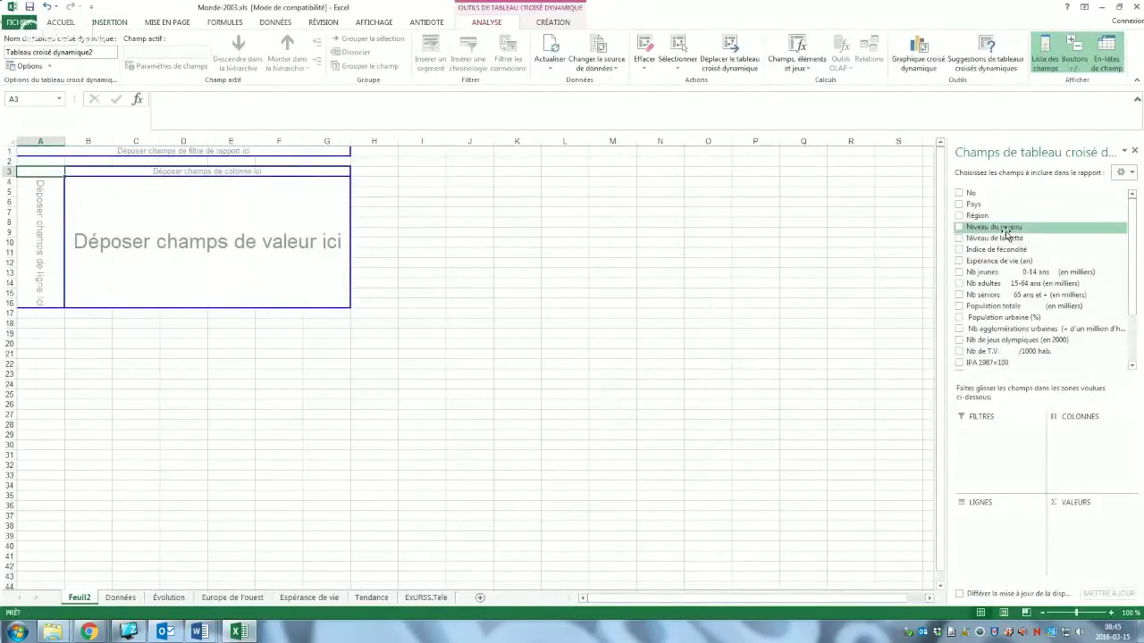
Lay out the pivot table with Niveau du revenu as rows, Présence de grosses villes as columns and the count of Pays as values
left_click_drag(1006, 227, 1017, 538)
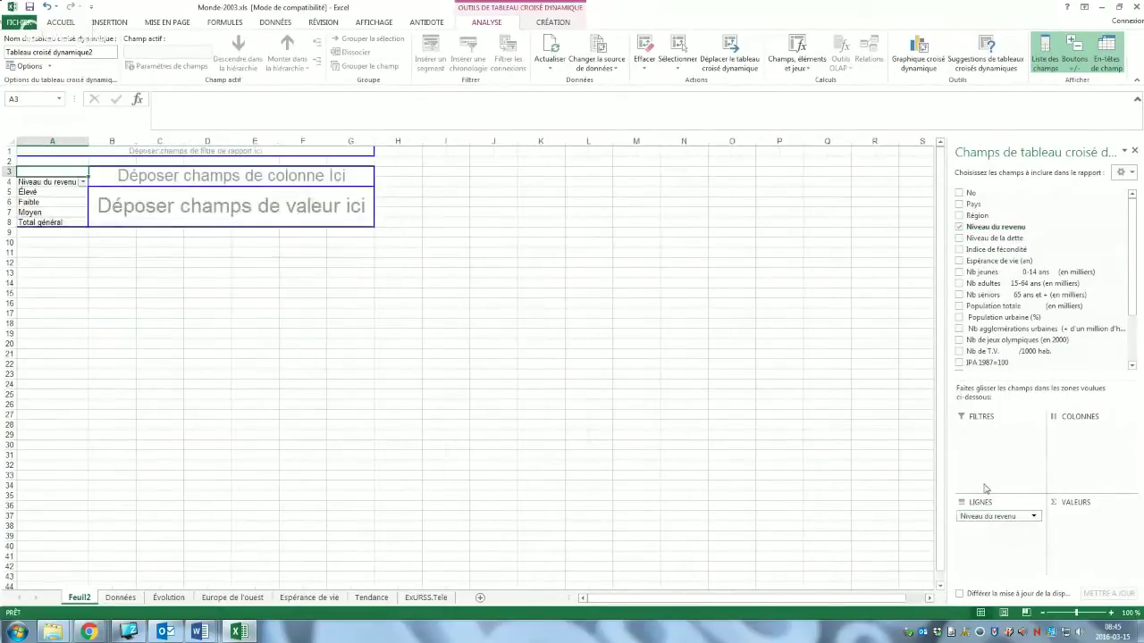
scroll(1130, 273, "down", 1)
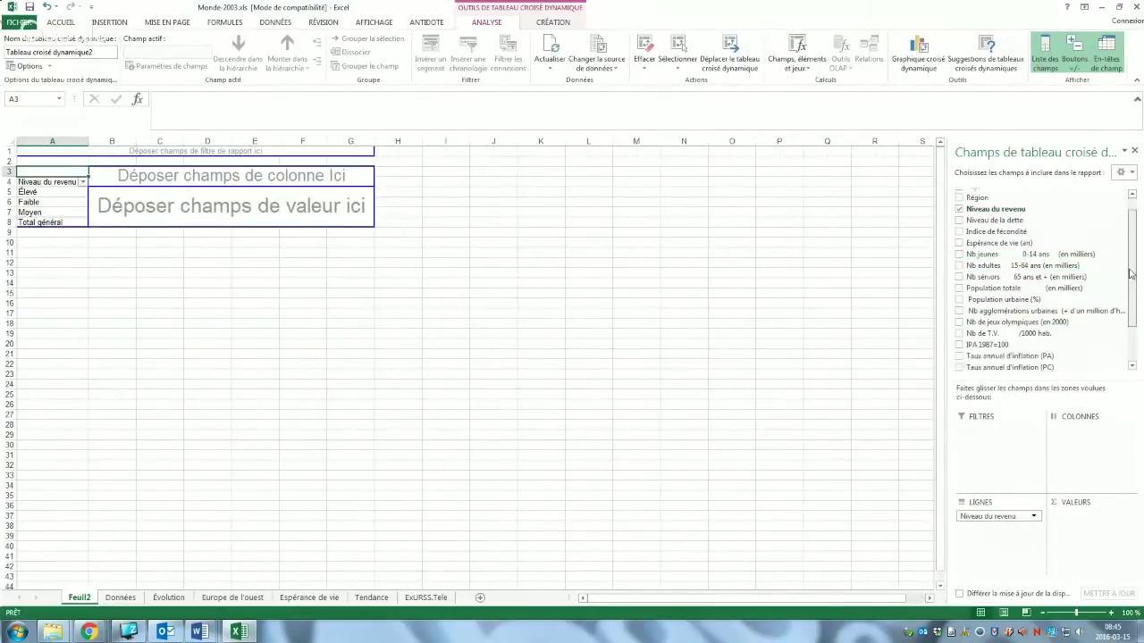
scroll(1130, 272, "down", 2)
left_click_drag(1010, 349, 1098, 446)
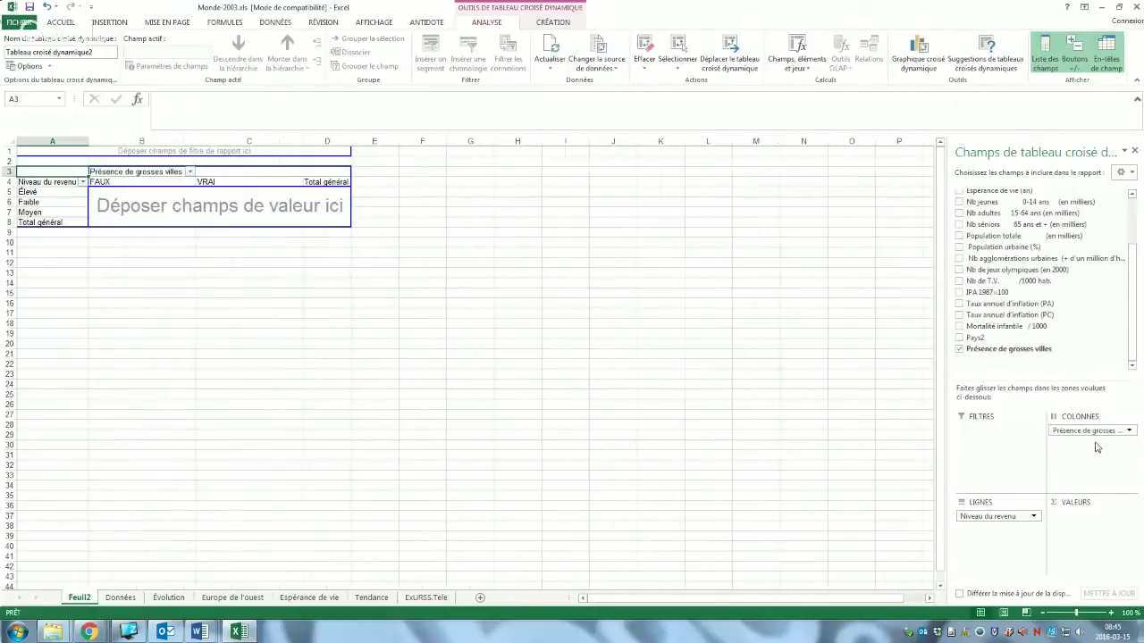
scroll(972, 206, "up", 3)
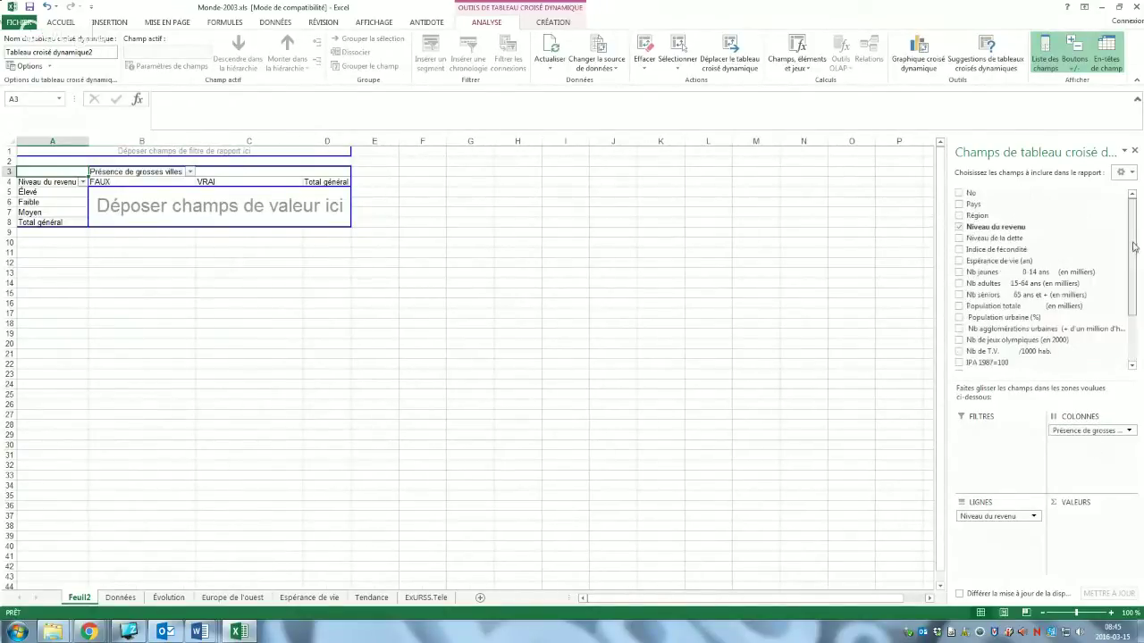
left_click_drag(973, 205, 1075, 525)
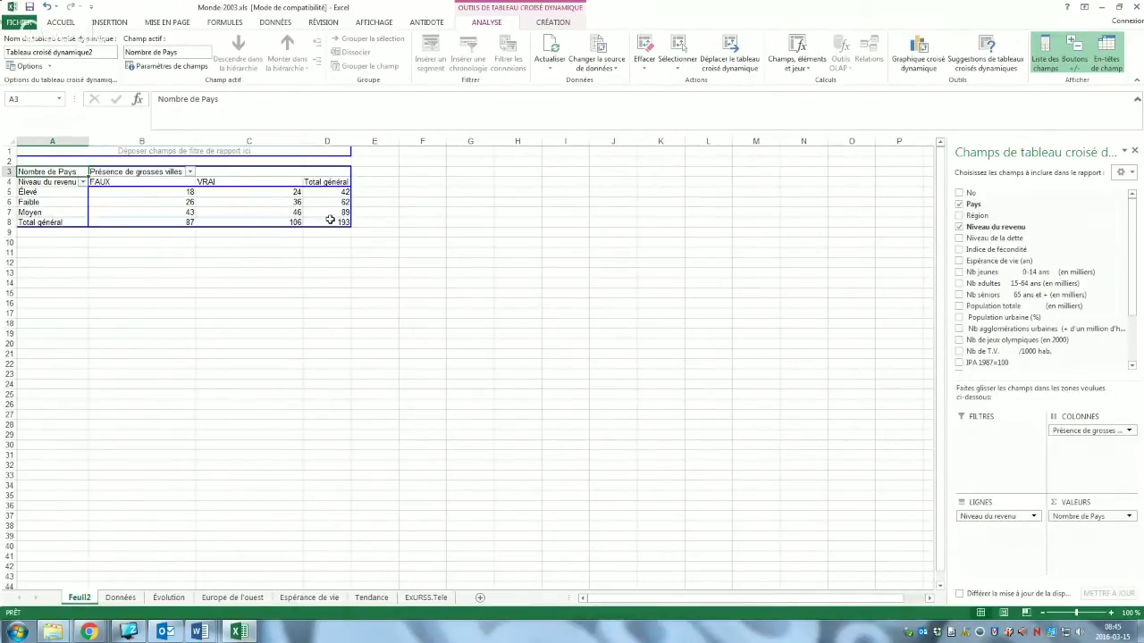
Copy the whole pivot table A3:D8 and paste it as values only at A14
left_click_drag(329, 219, 22, 170)
key("ctrl+c")
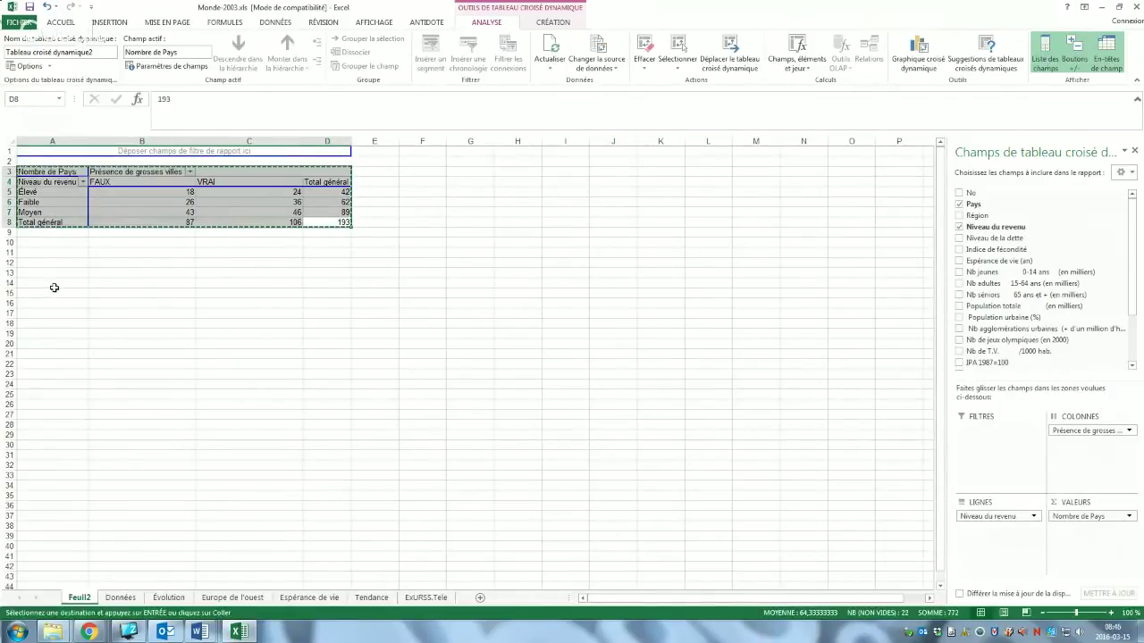
left_click(53, 287)
left_click(15, 69)
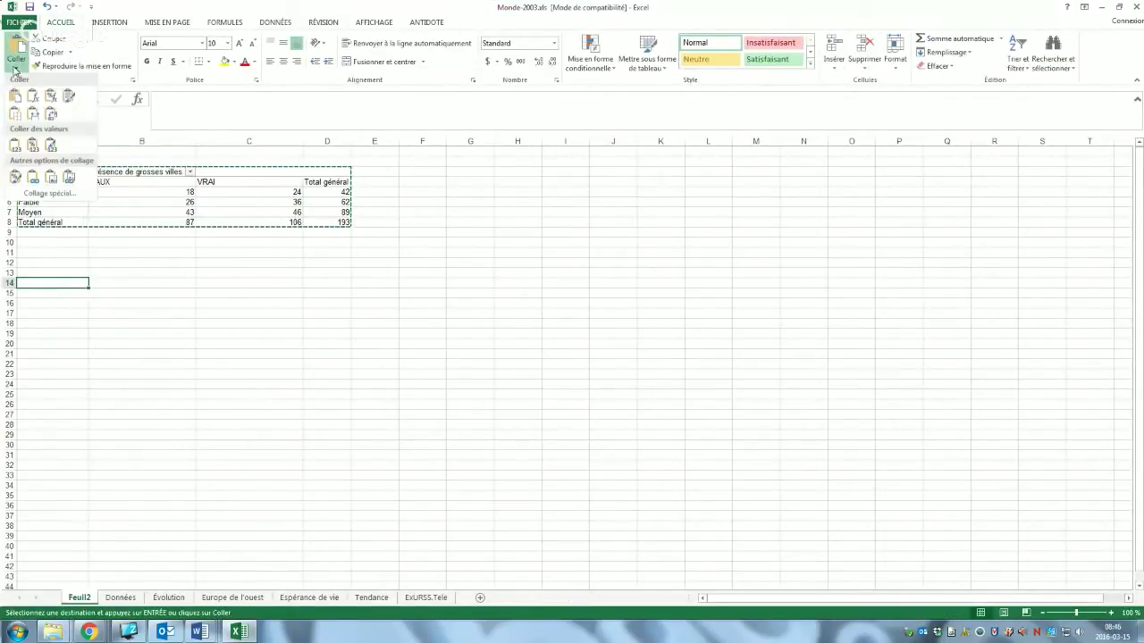
left_click(15, 148)
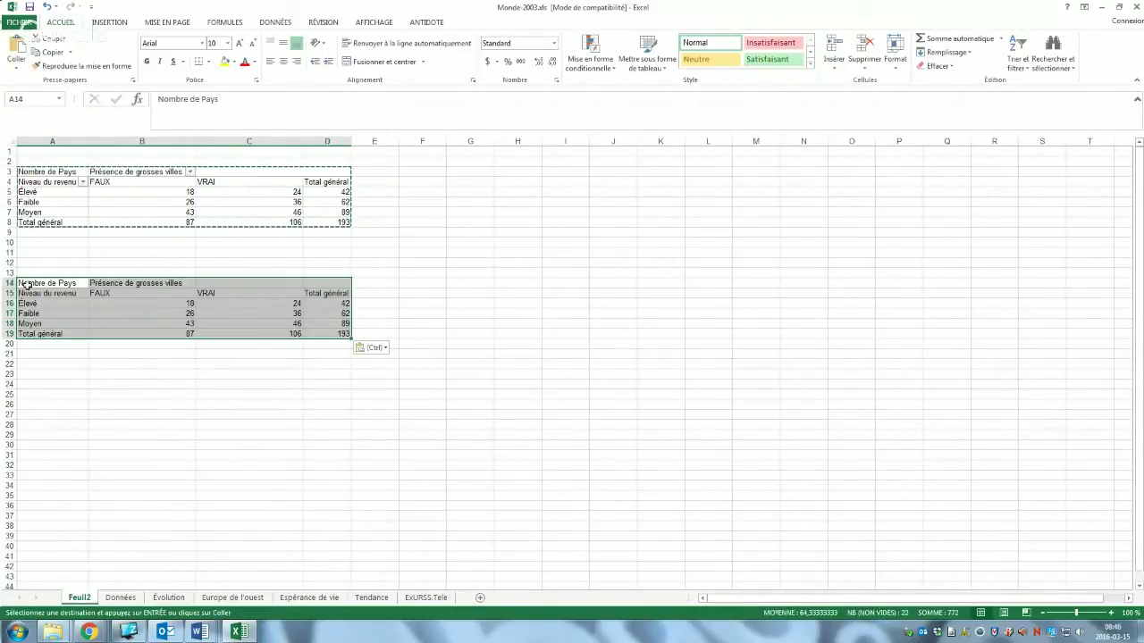
Duplicate the pasted table A14:D19 at A22
left_click_drag(27, 284, 325, 335)
key("ctrl+c")
left_click(45, 366)
key("ctrl+v")
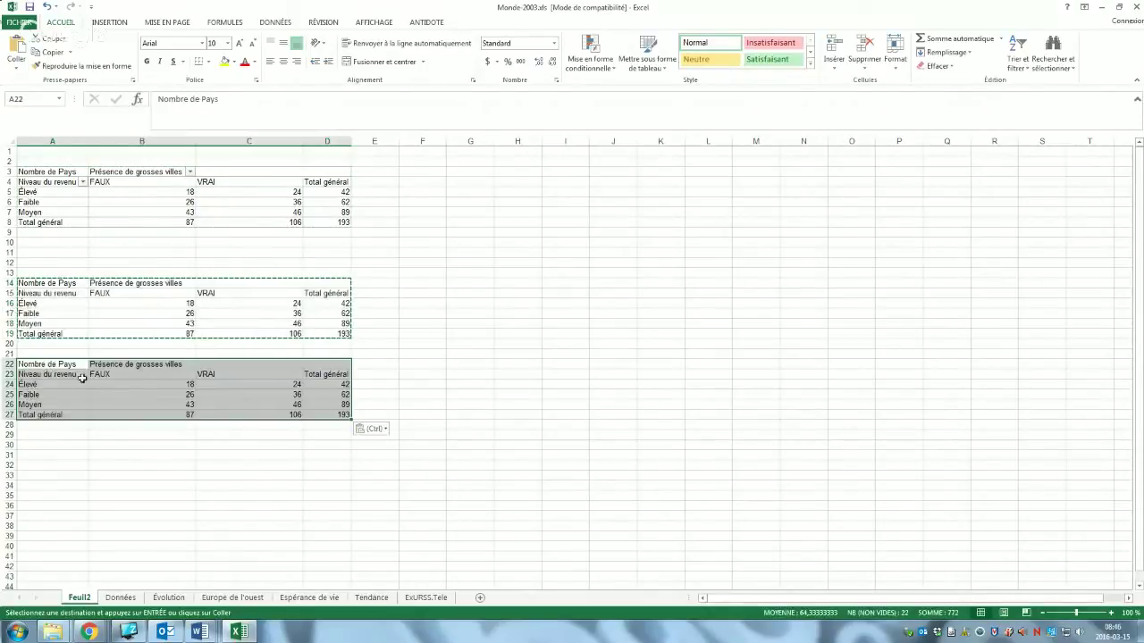
Enter =B16/$D$19*30 in B24 and fill it over B24:C26 to scale the counts to a sample of 30
left_click(159, 385)
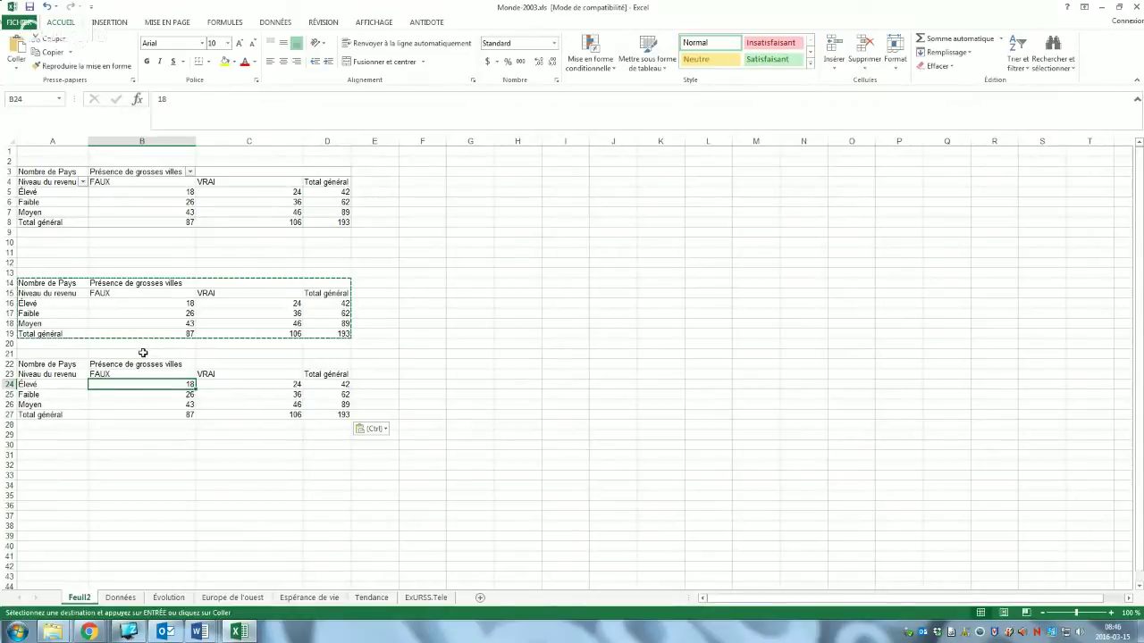
type("=")
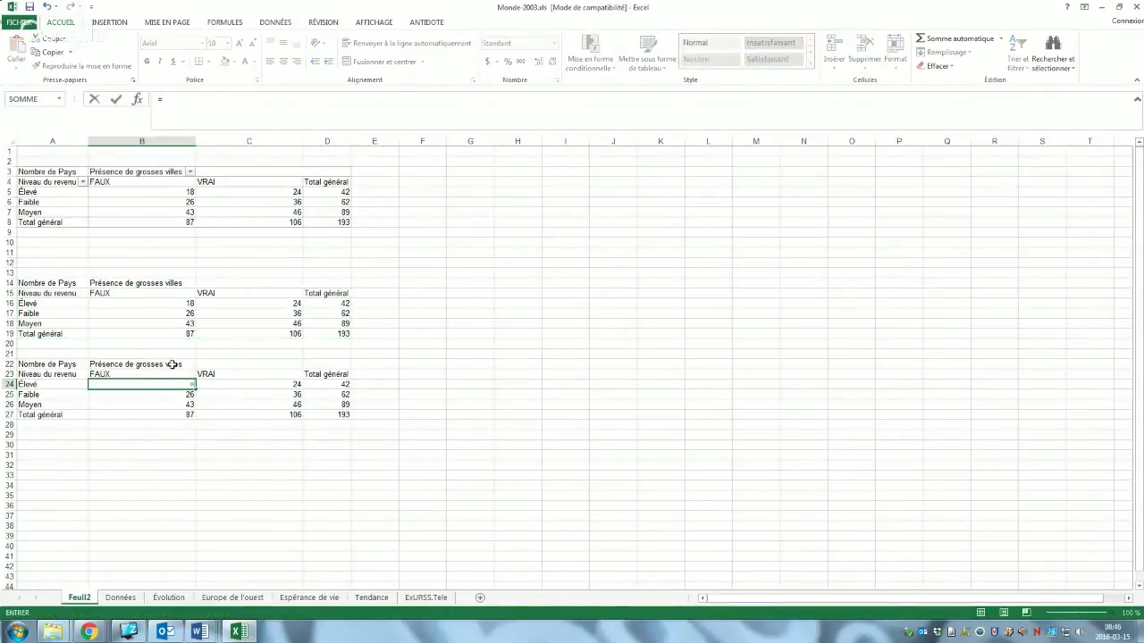
left_click(181, 306)
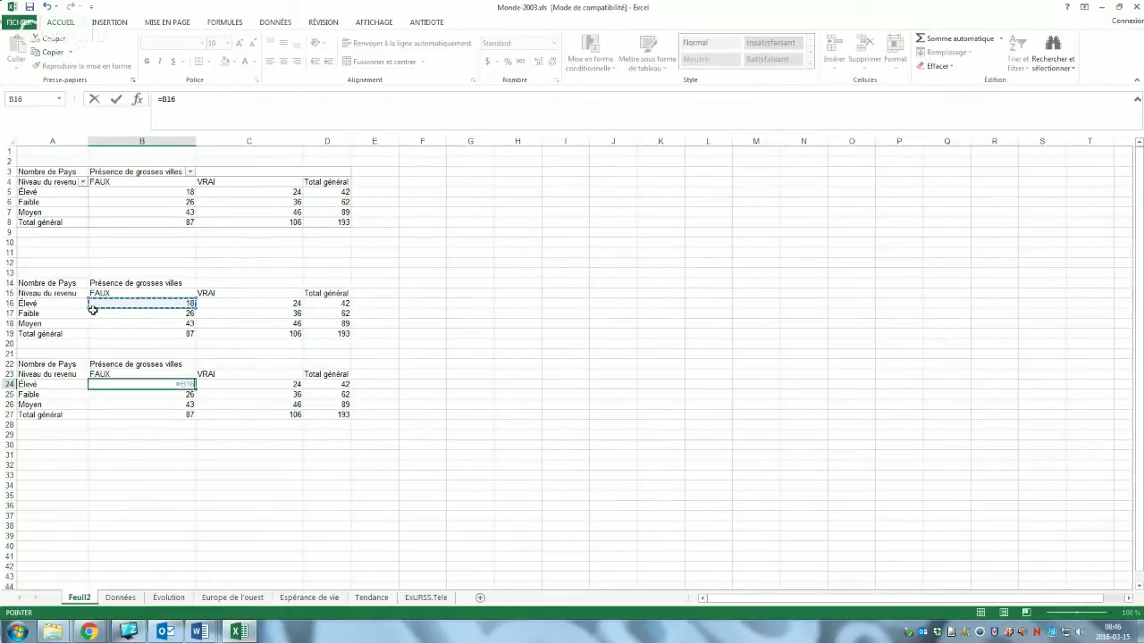
type("/")
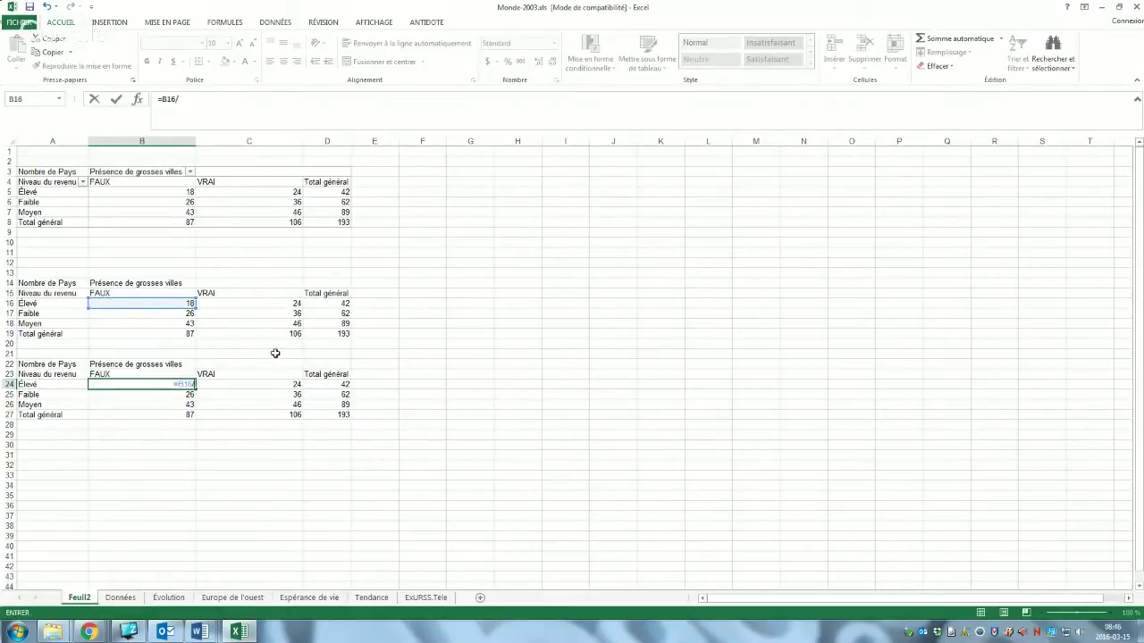
left_click(340, 335)
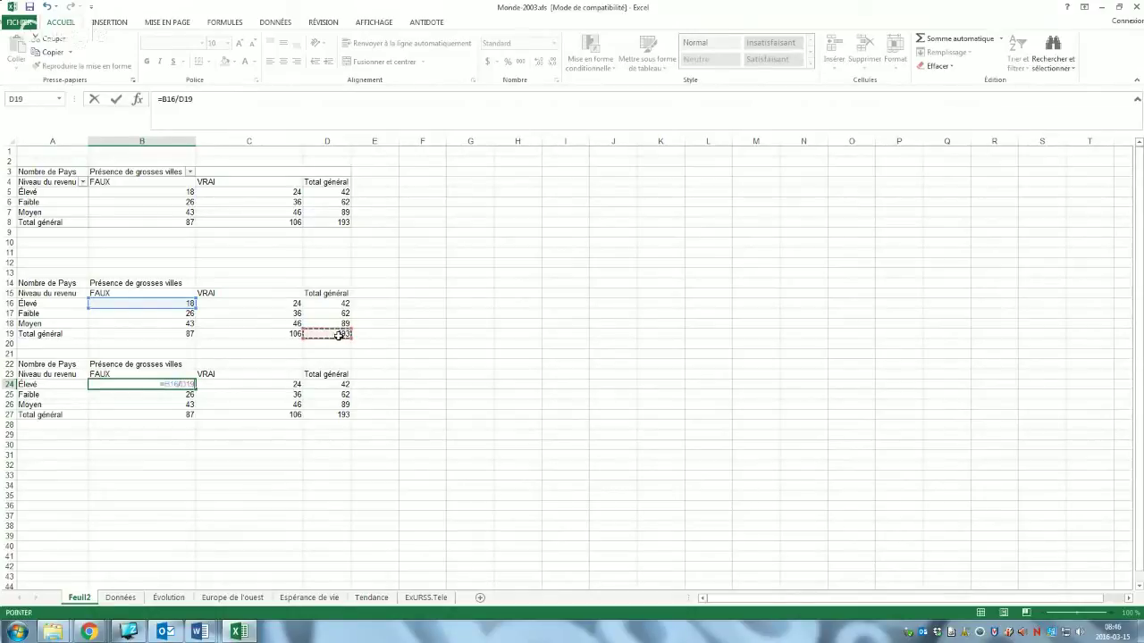
key("F4")
type("*30")
key("Return")
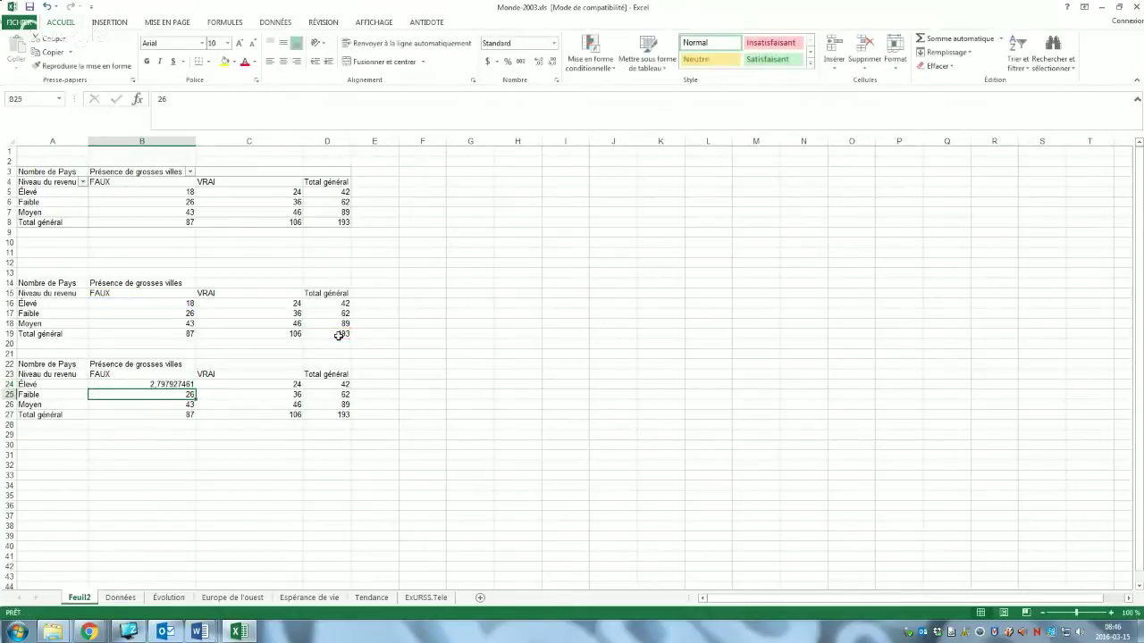
left_click(177, 384)
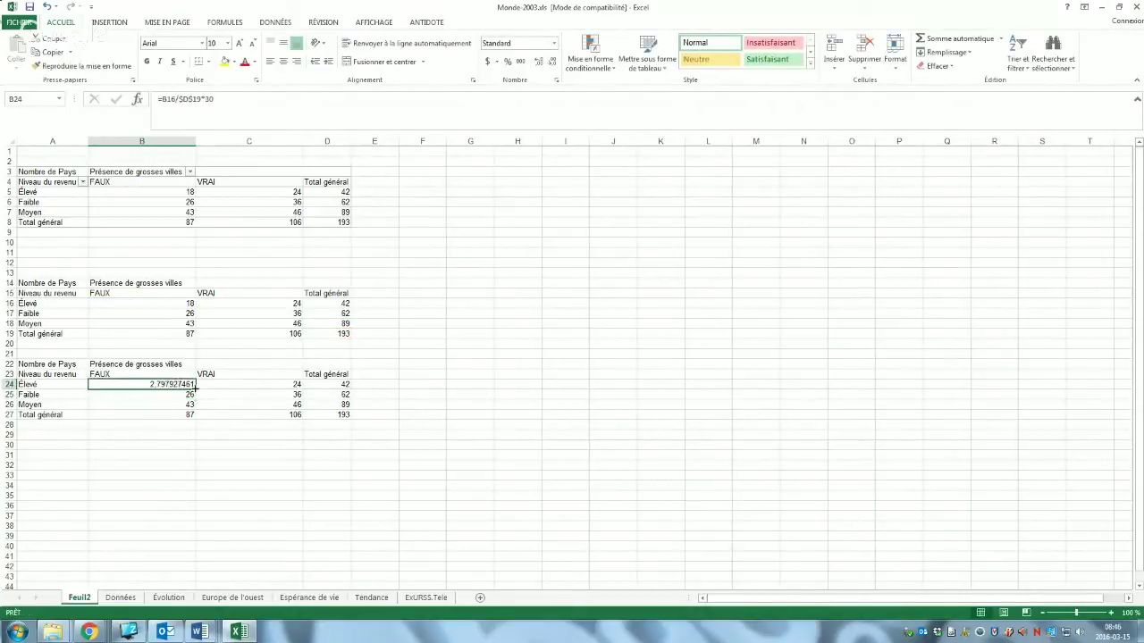
left_click_drag(195, 385, 264, 416)
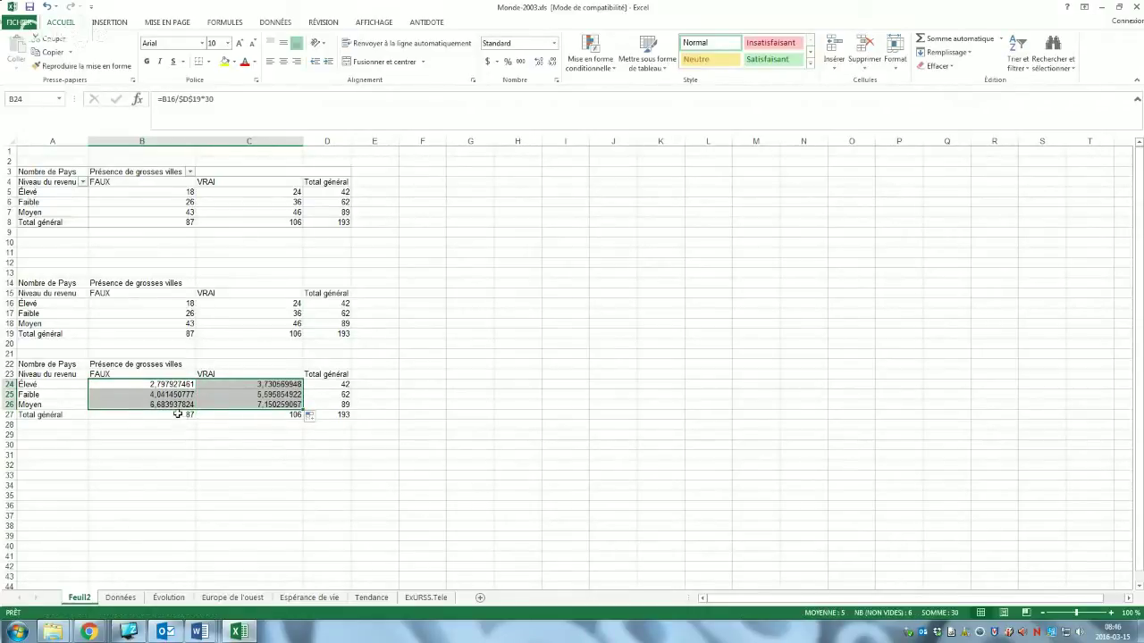
Clear the Total général values of the lower table in B27:C27 and D24:D27
left_click_drag(178, 414, 259, 417)
key("Delete")
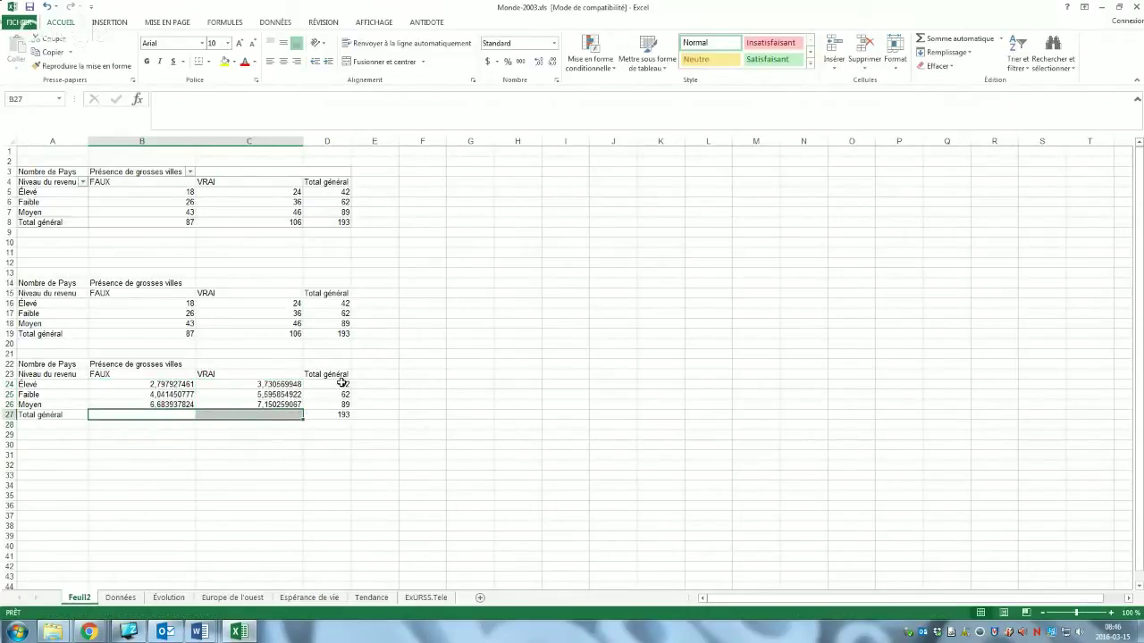
left_click_drag(342, 384, 348, 414)
key("Delete")
left_click(338, 387)
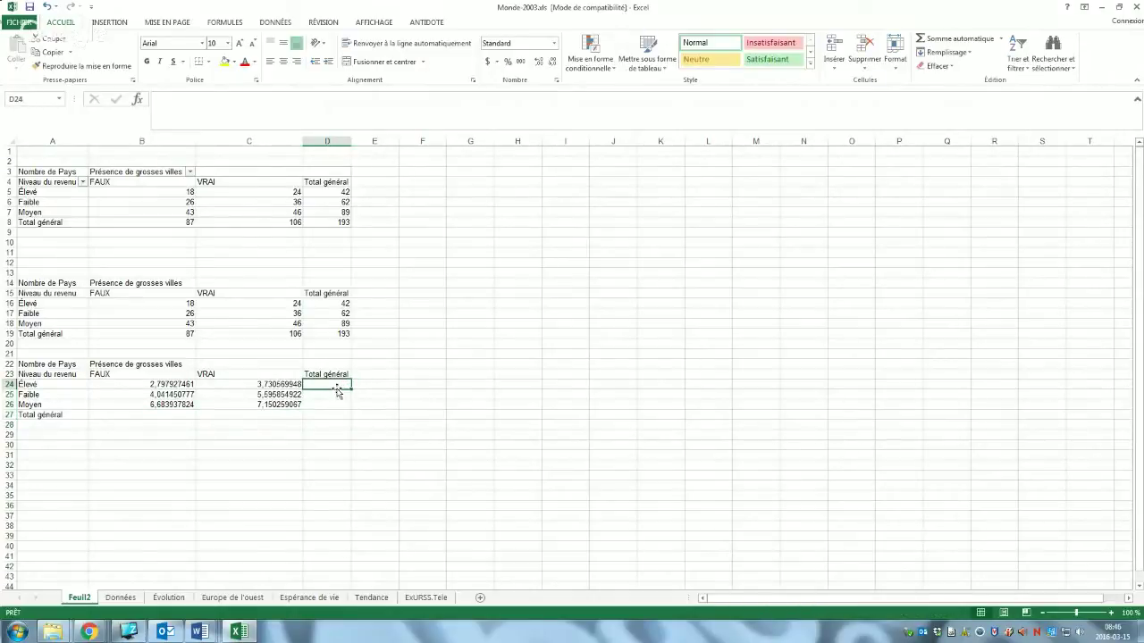
Change the B24 formula to =ARRONDI(B16/$D$19*30;0) and fill it over B24:C26 to round the stratum sizes to whole numbers
left_click(163, 387)
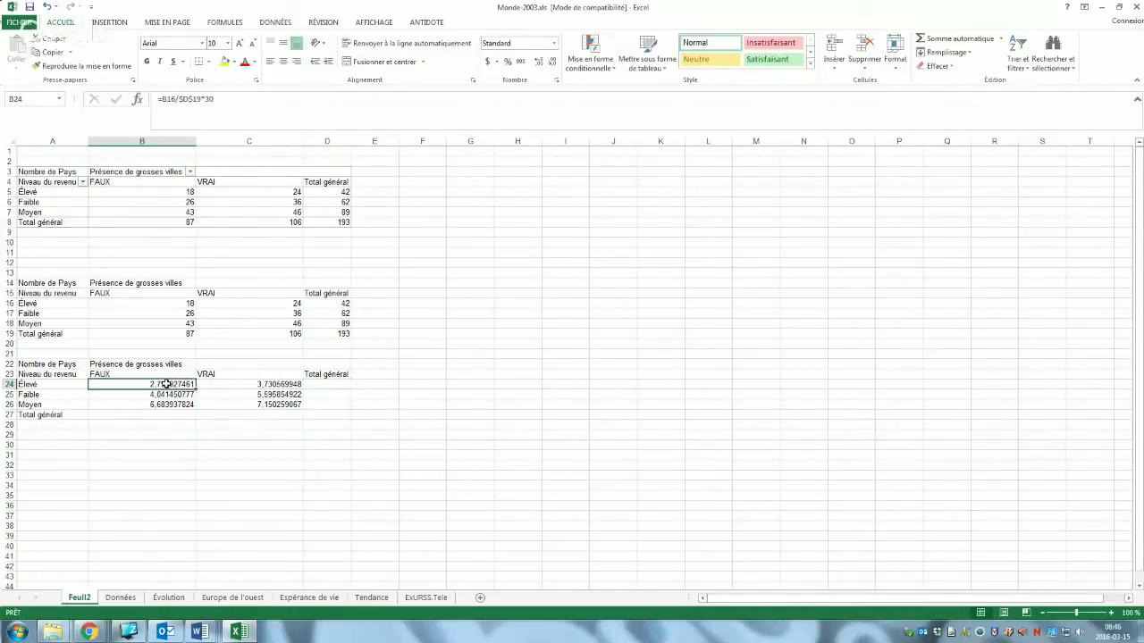
left_click(167, 99)
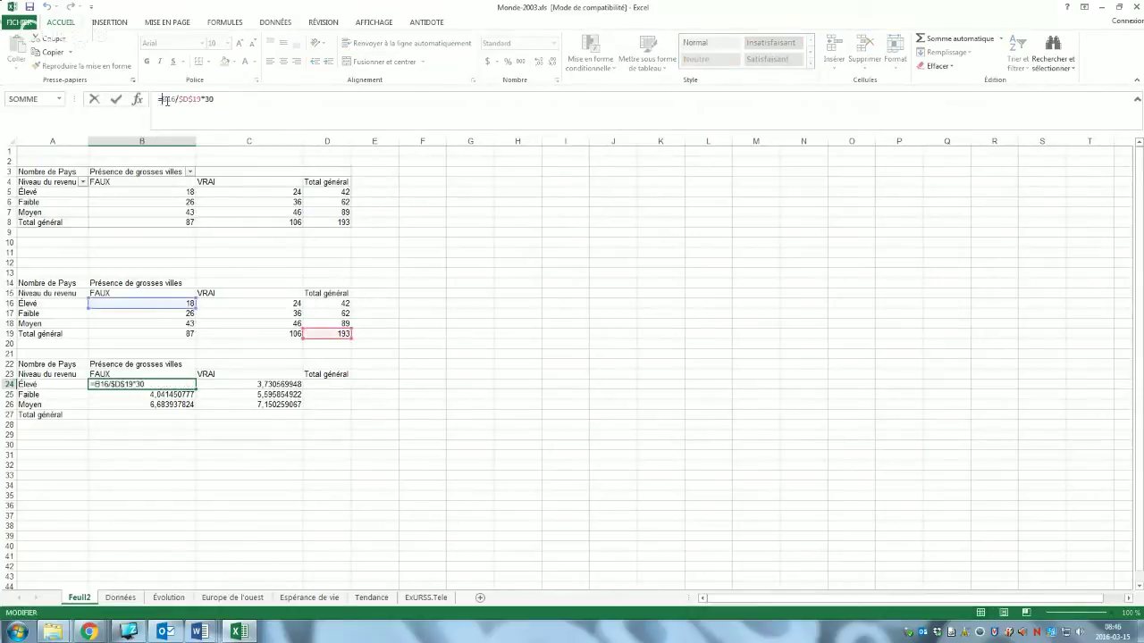
type("arrondi")
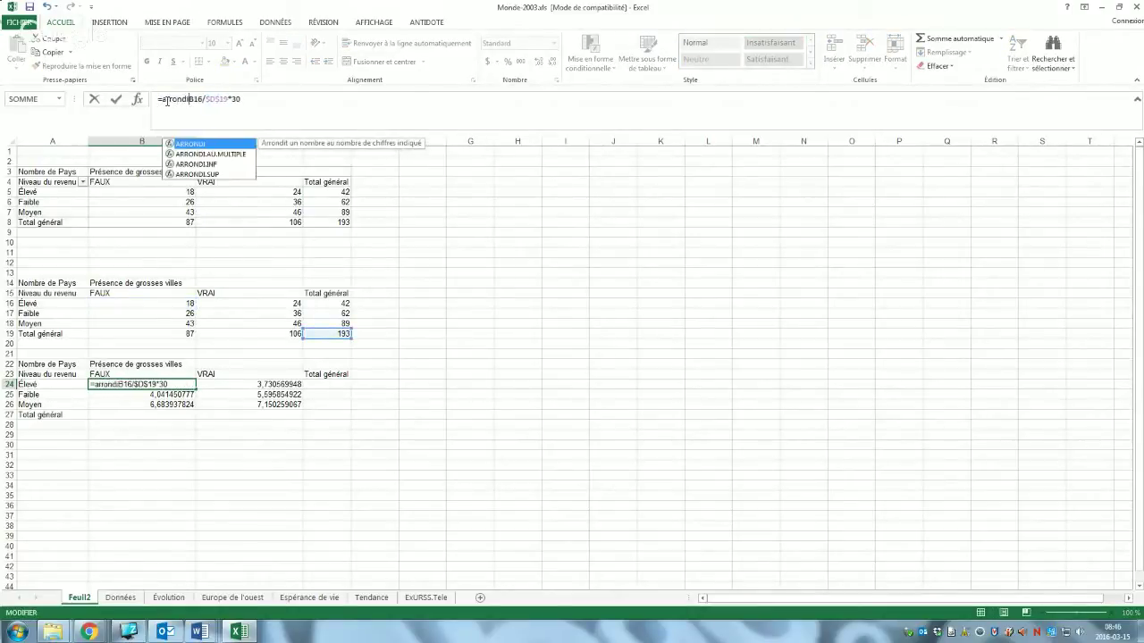
type(".")
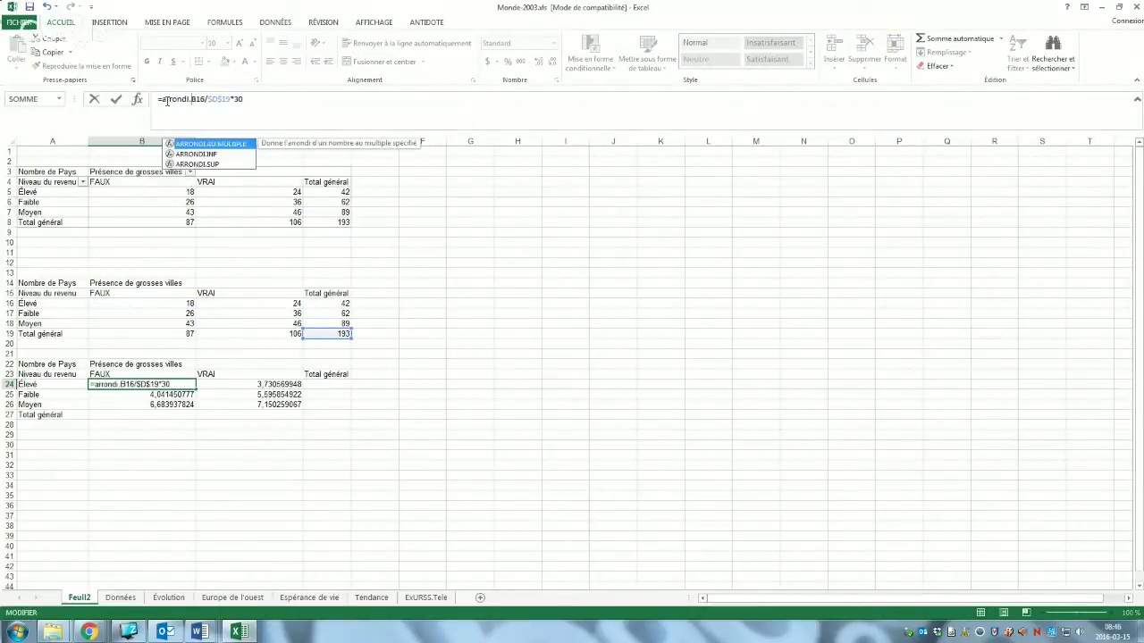
key("BackSpace")
type("(")
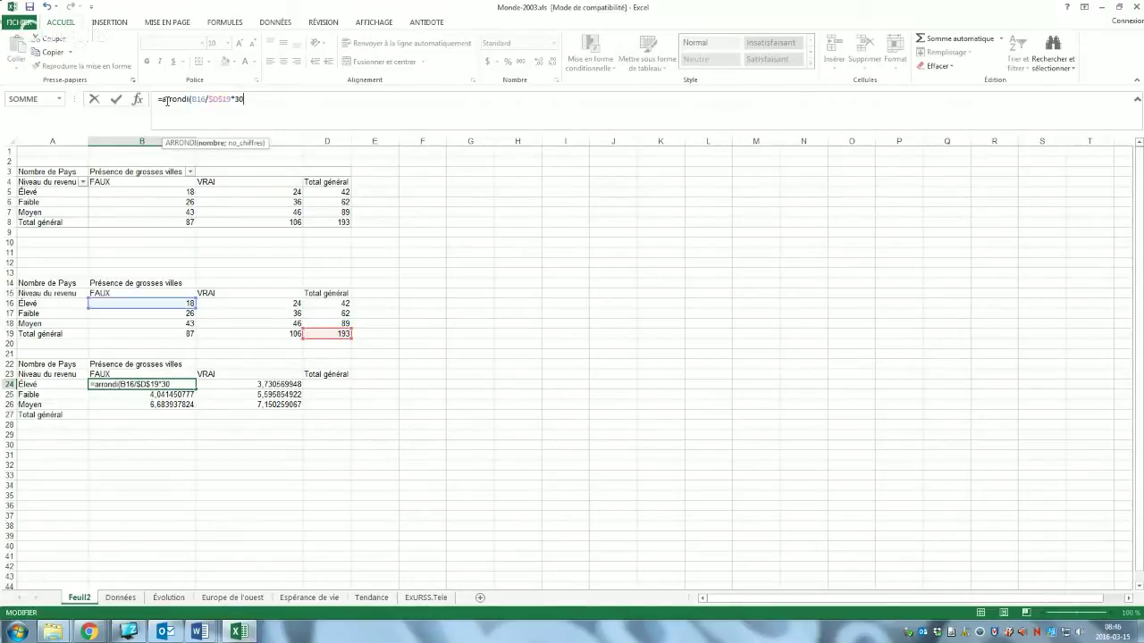
type(";0")
key("Return")
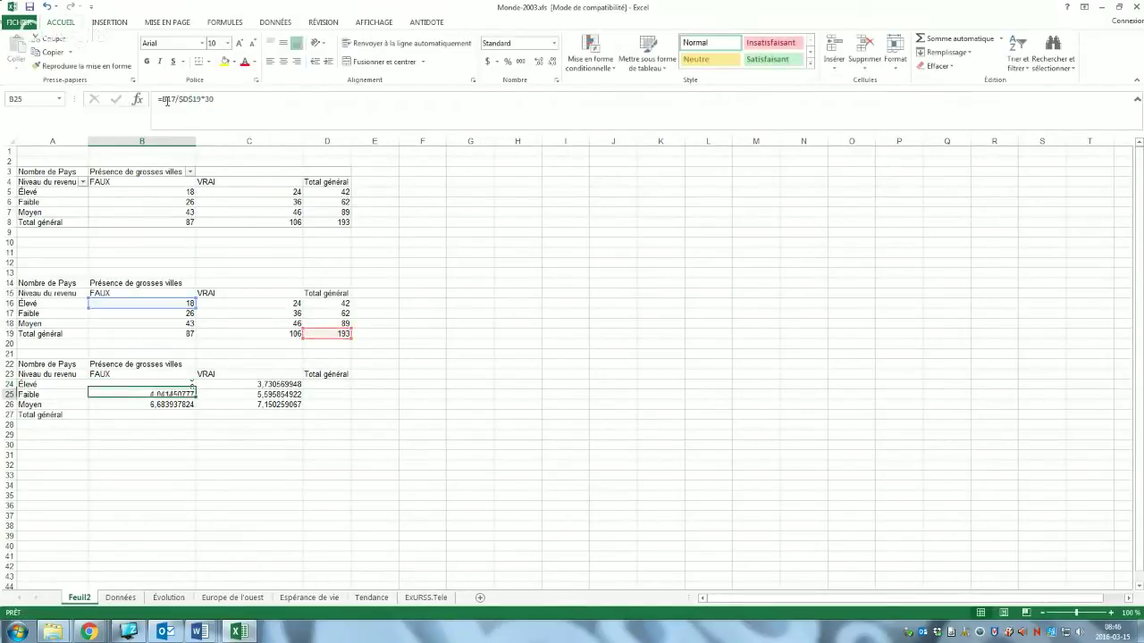
left_click(178, 386)
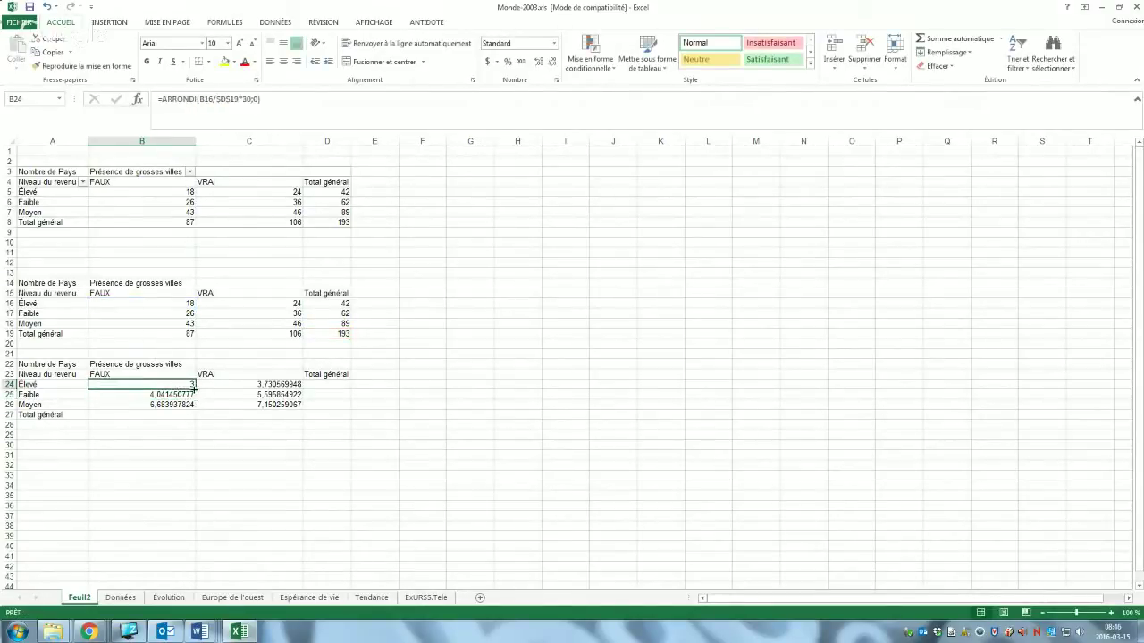
left_click_drag(193, 389, 268, 415)
Sum B24:B26 in B27 and fill the total across to C27
left_click(143, 416)
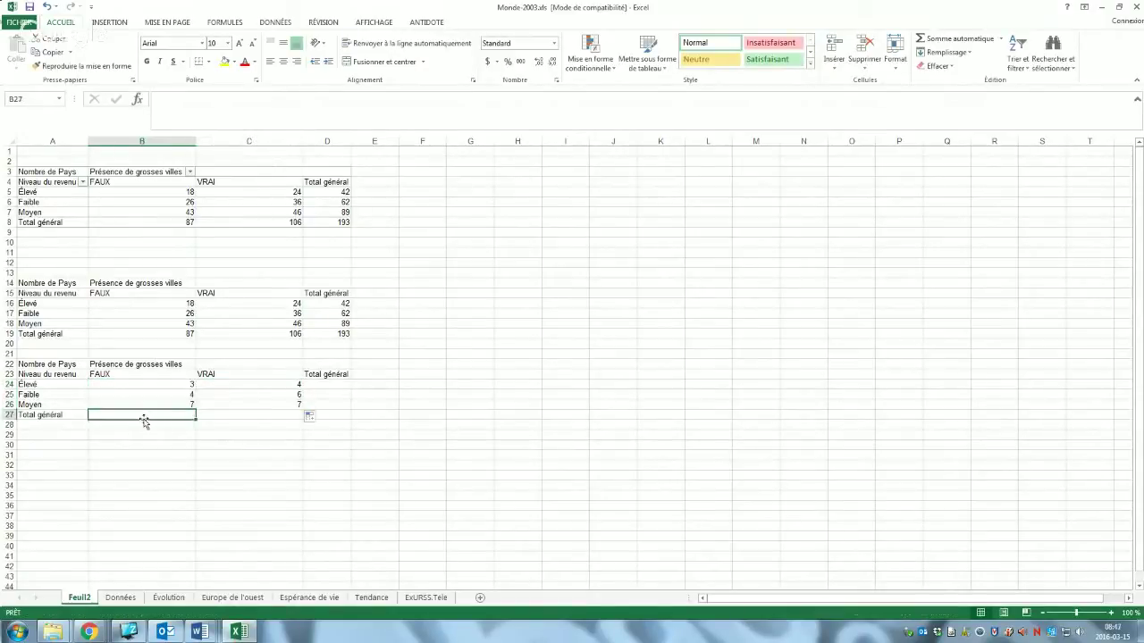
left_click(938, 38)
key("Return")
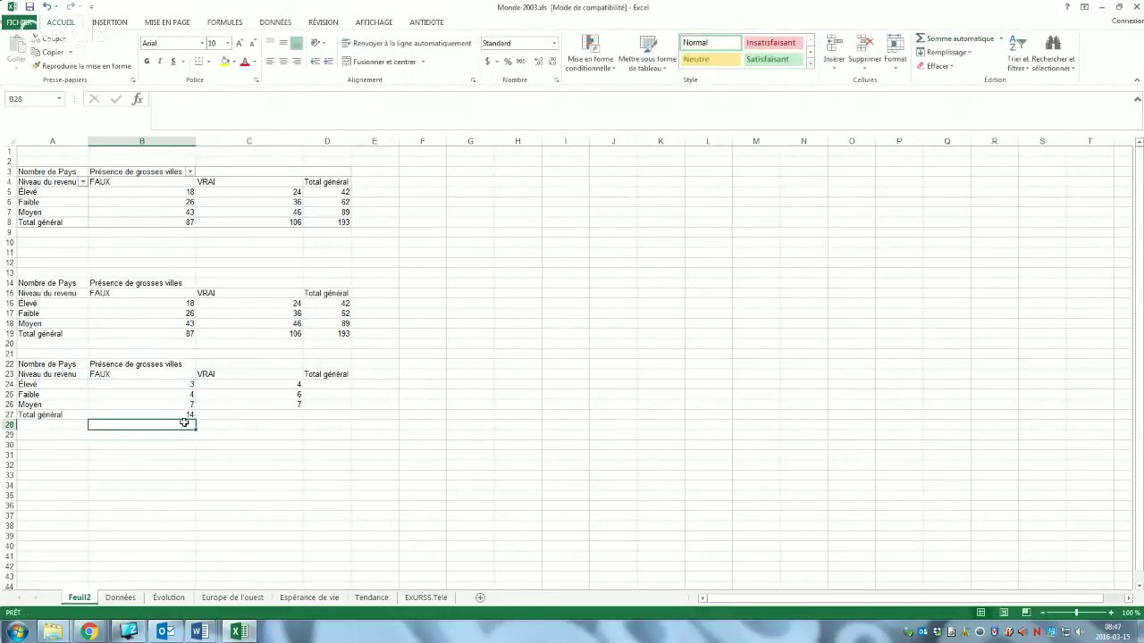
left_click(195, 416)
left_click_drag(194, 419, 294, 426)
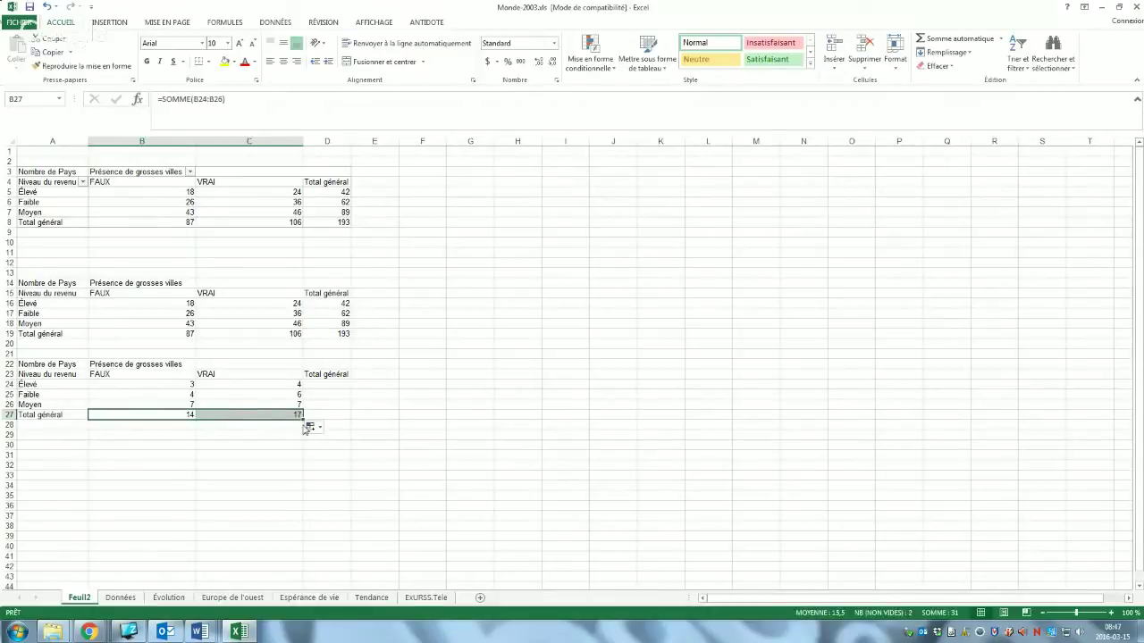
Sum B24:C24 in D24 and fill the row total down to D27
left_click(327, 383)
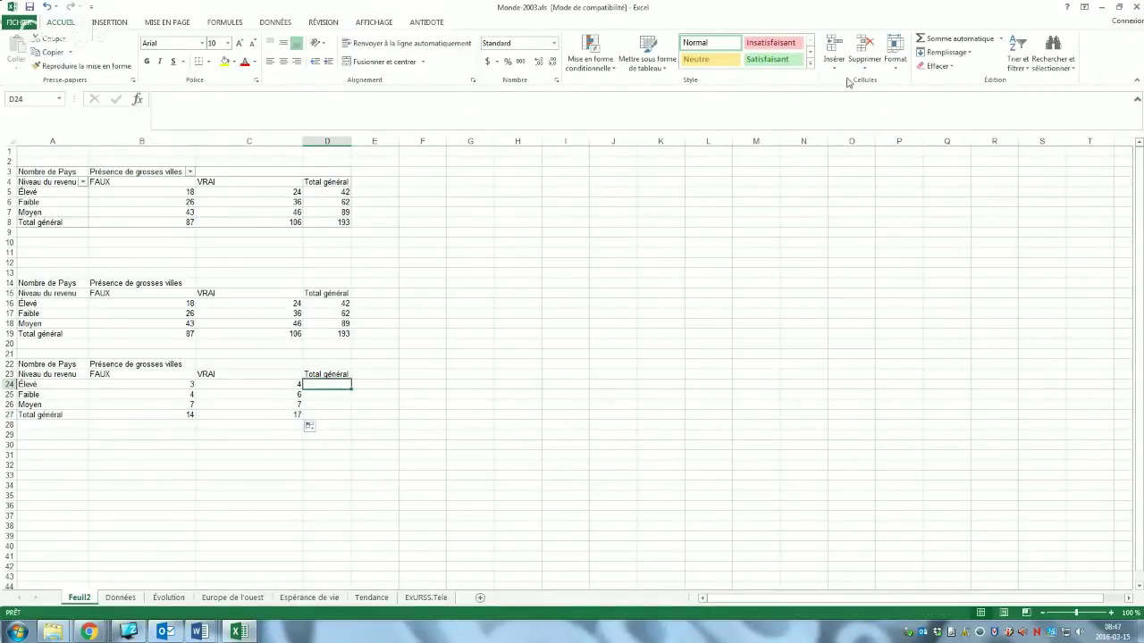
left_click(923, 38)
key("Return")
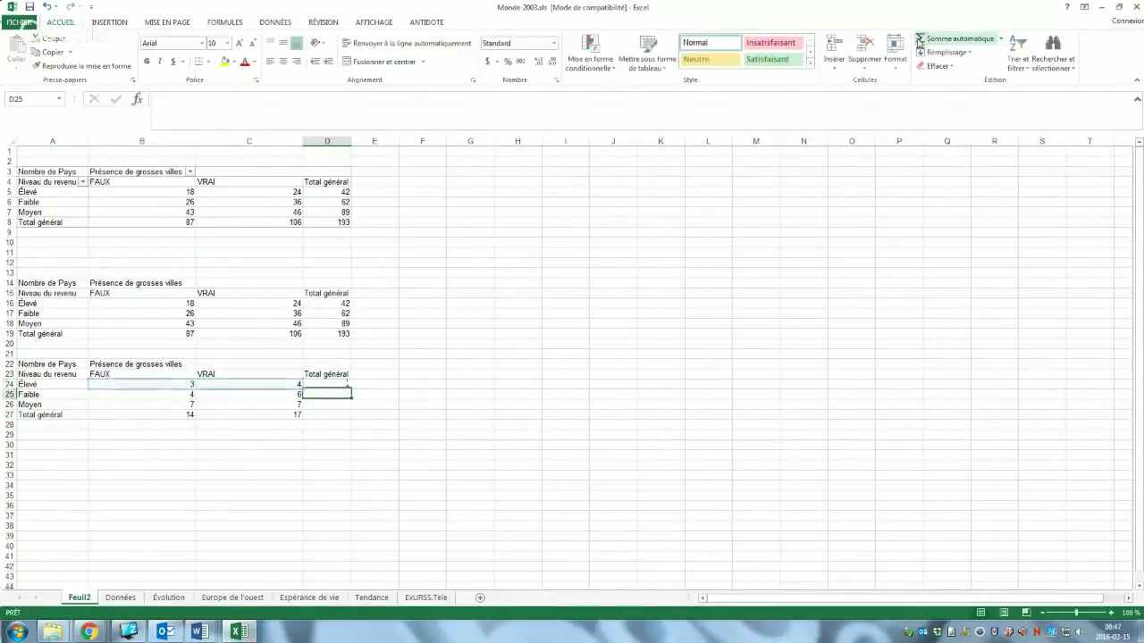
left_click(347, 384)
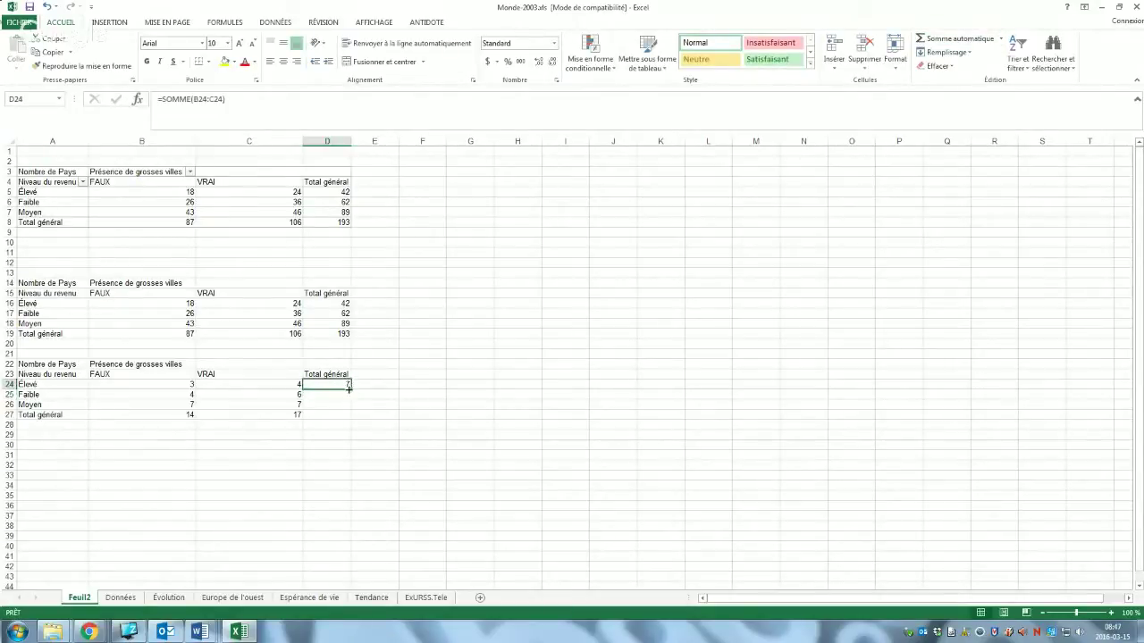
left_click_drag(349, 389, 349, 419)
left_click(452, 382)
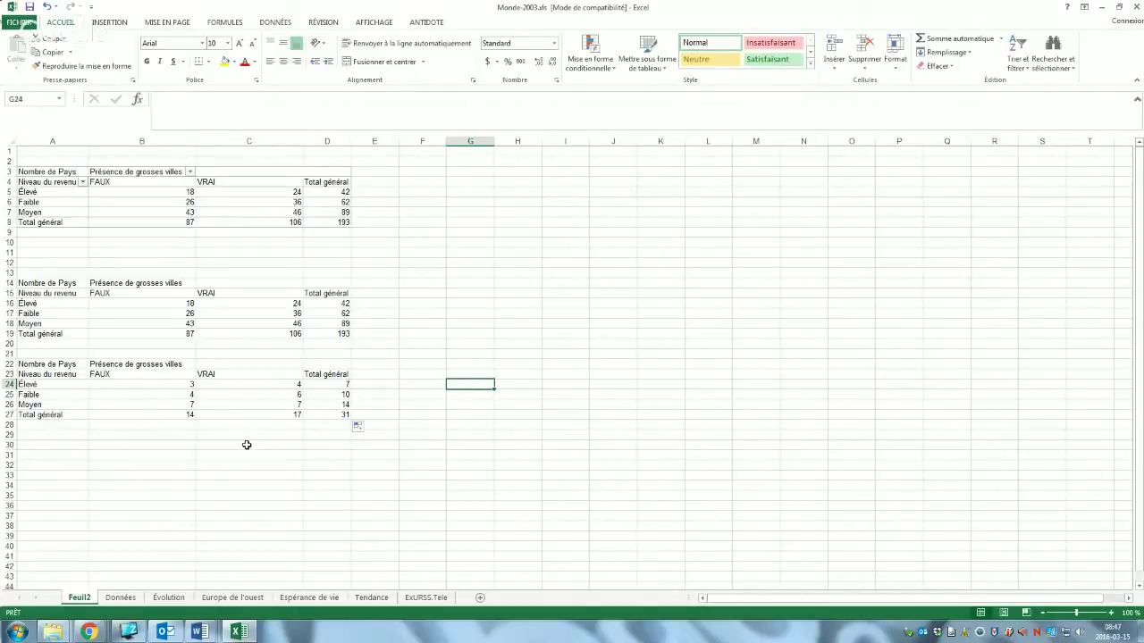
On the Données sheet, enter the column header "Nombre aléatoire" in V1
left_click(122, 598)
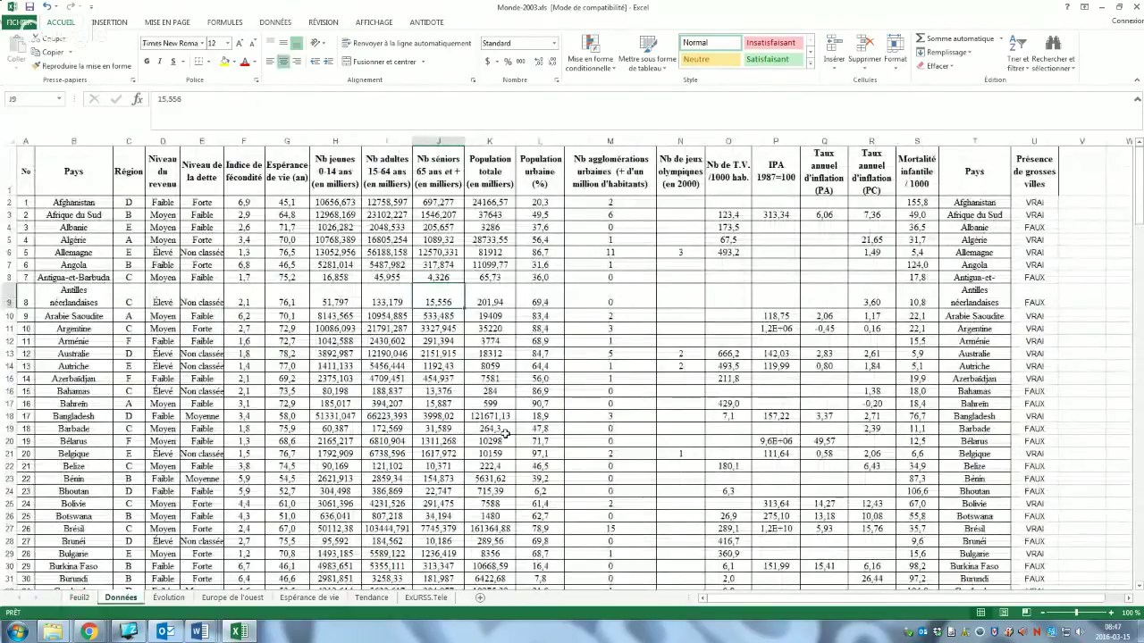
left_click(1068, 176)
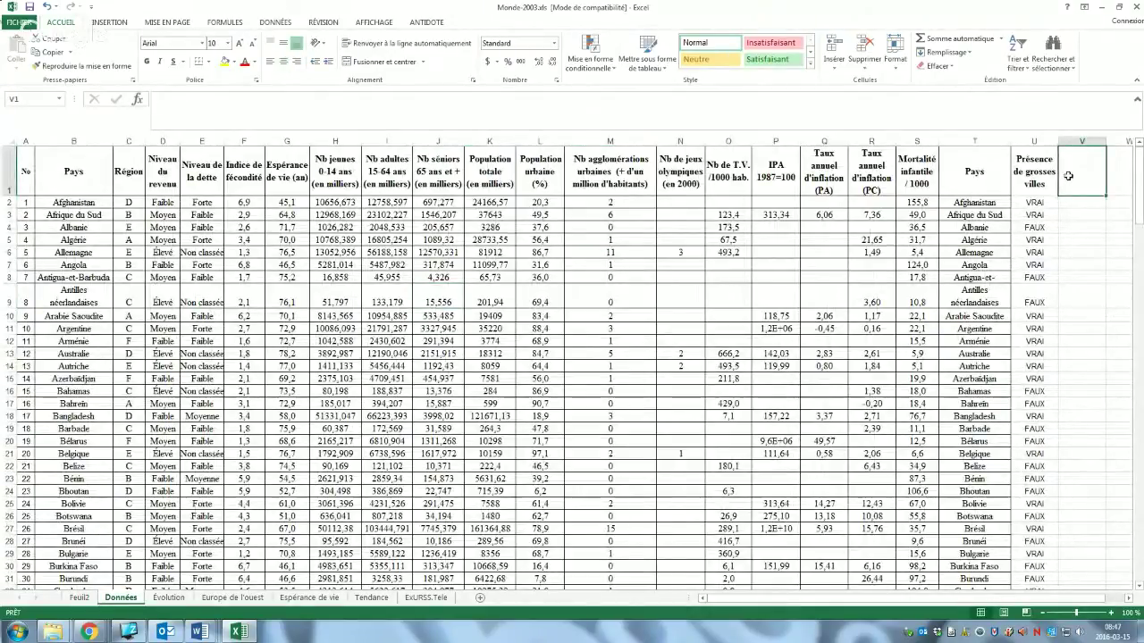
type("No")
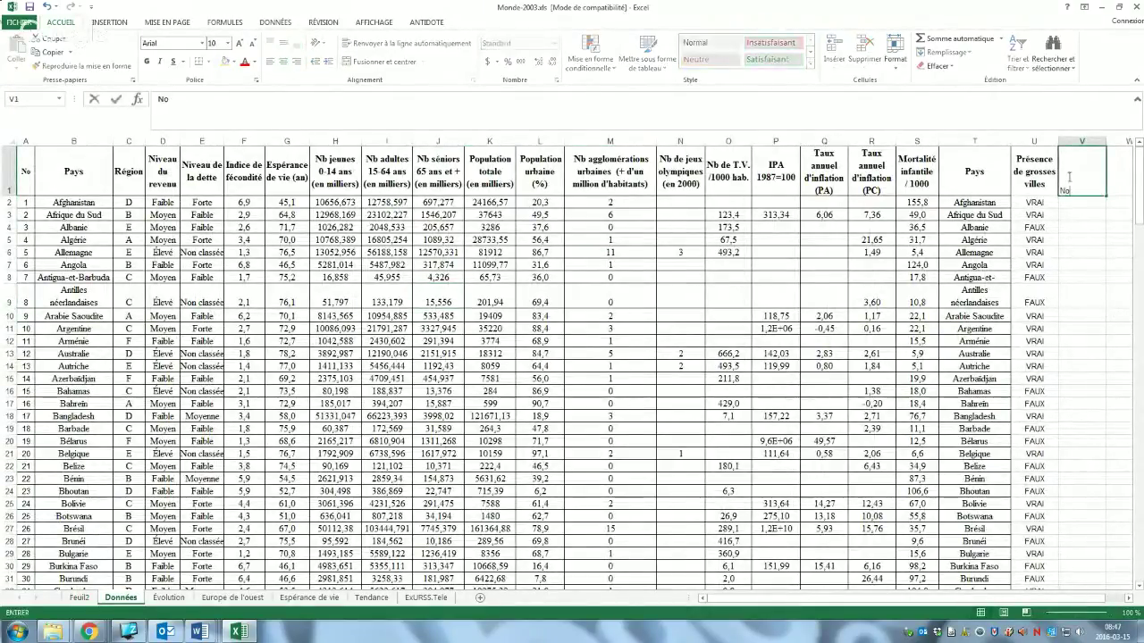
type("mbre aléatoire")
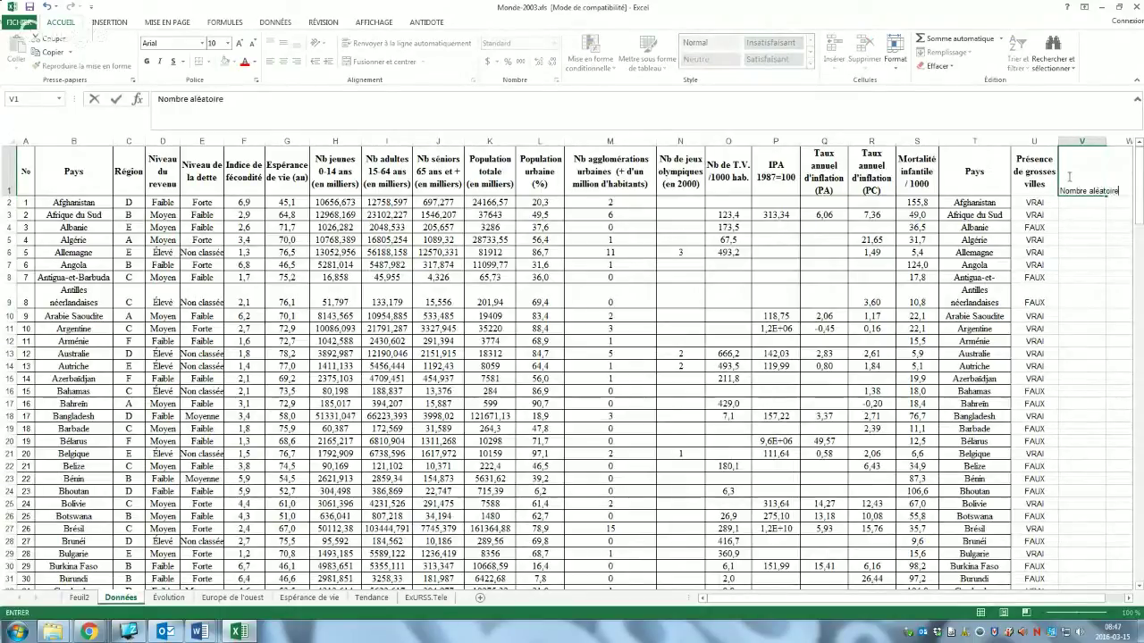
key("Return")
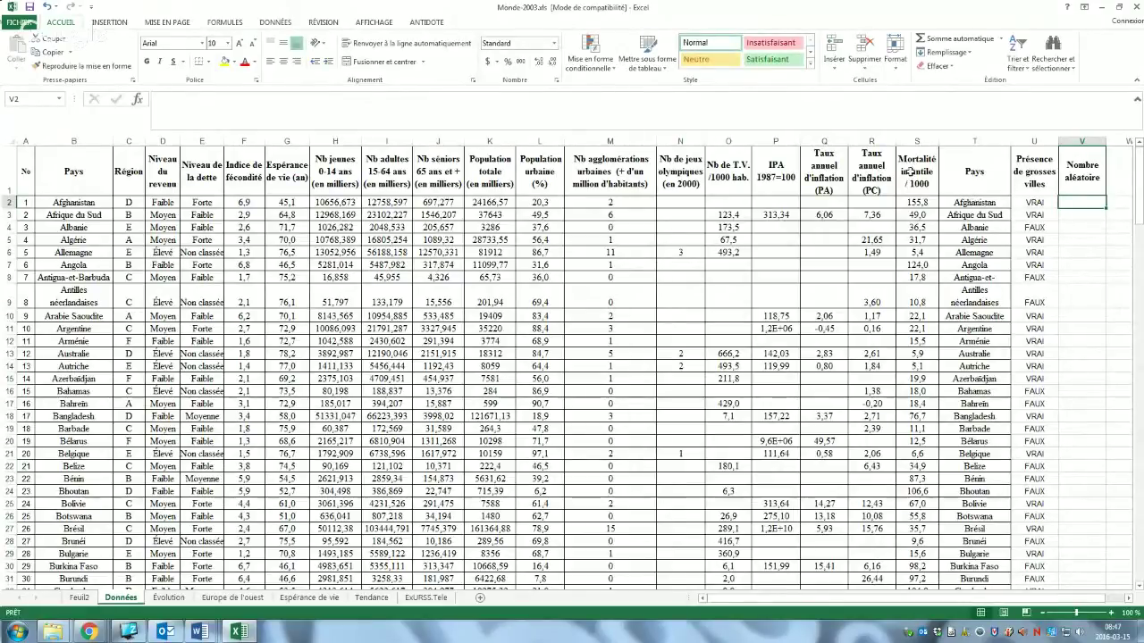
Check in the Excel options whether the Analysis ToolPak add-in is active
left_click(24, 24)
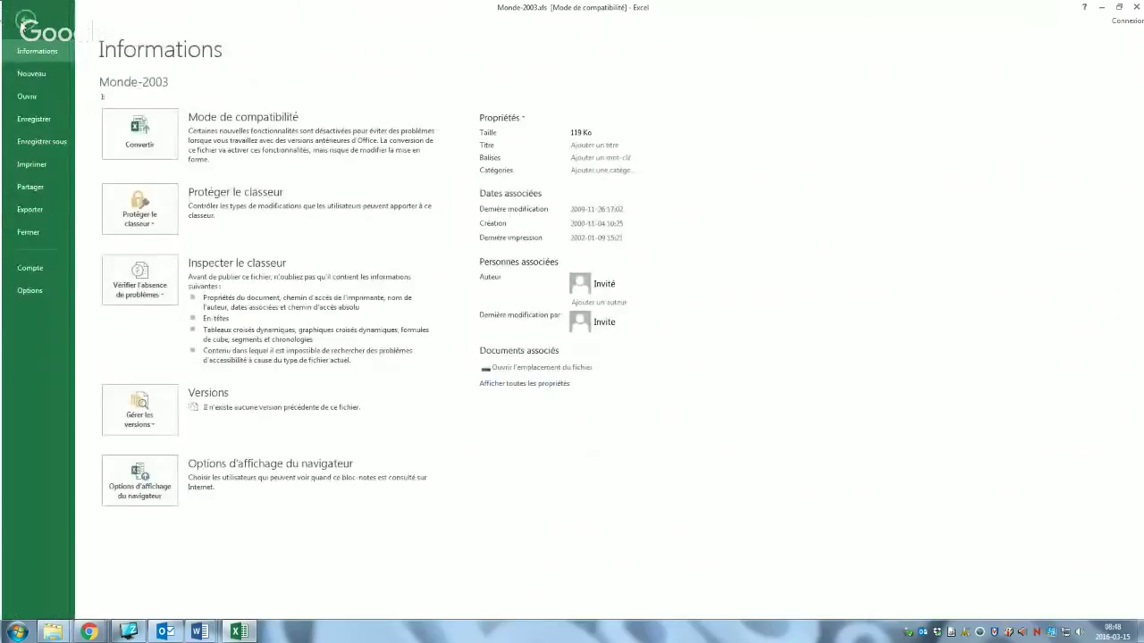
left_click(30, 291)
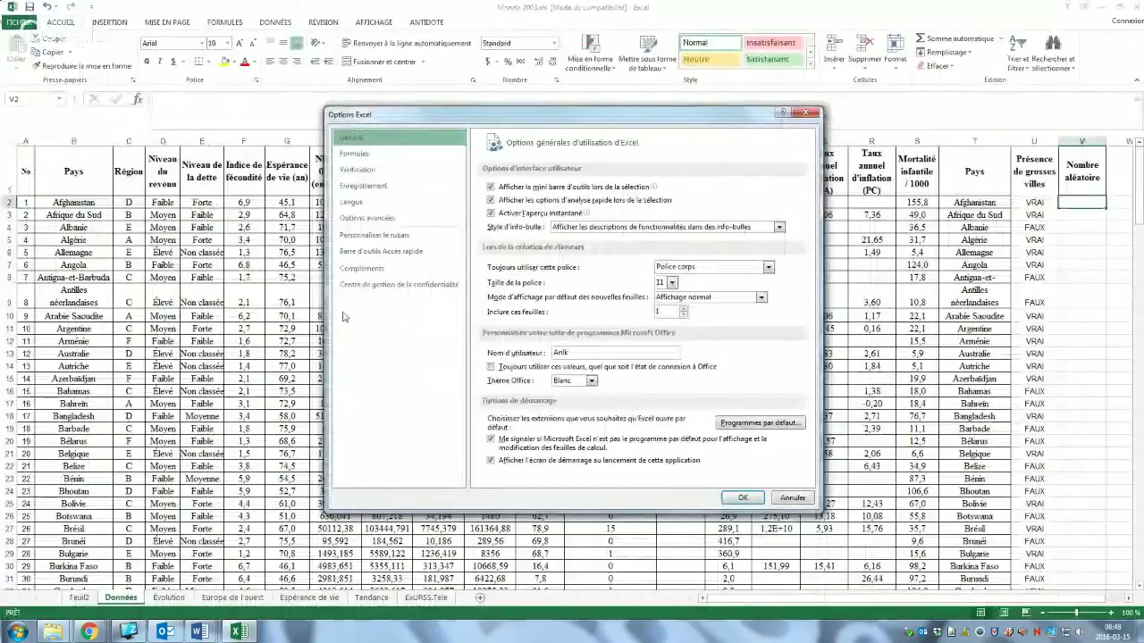
left_click(375, 268)
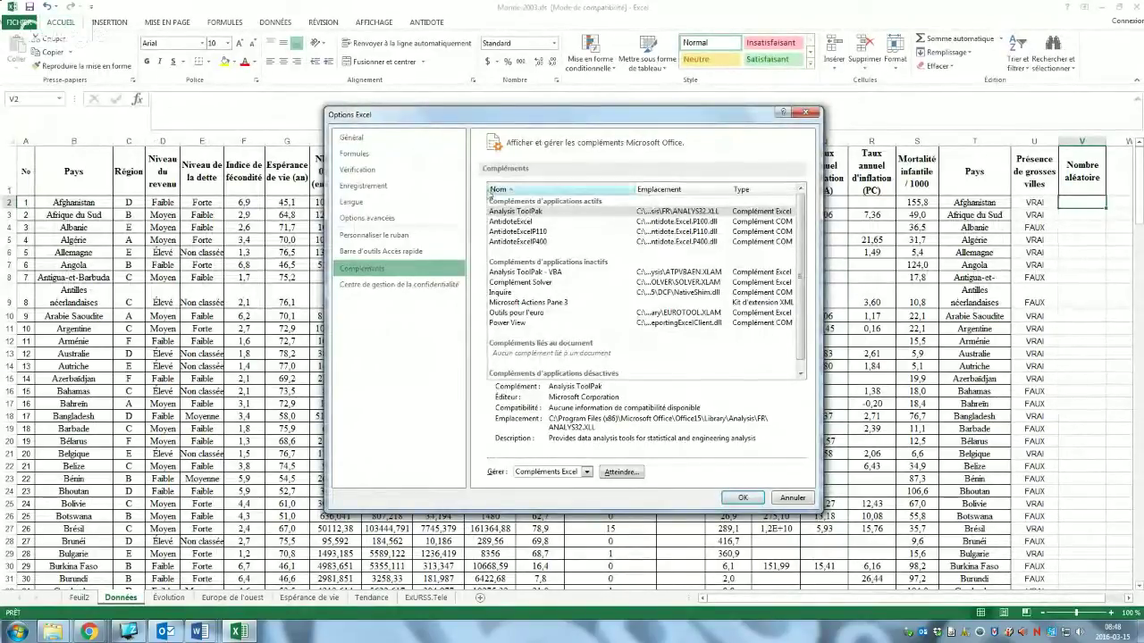
left_click(745, 500)
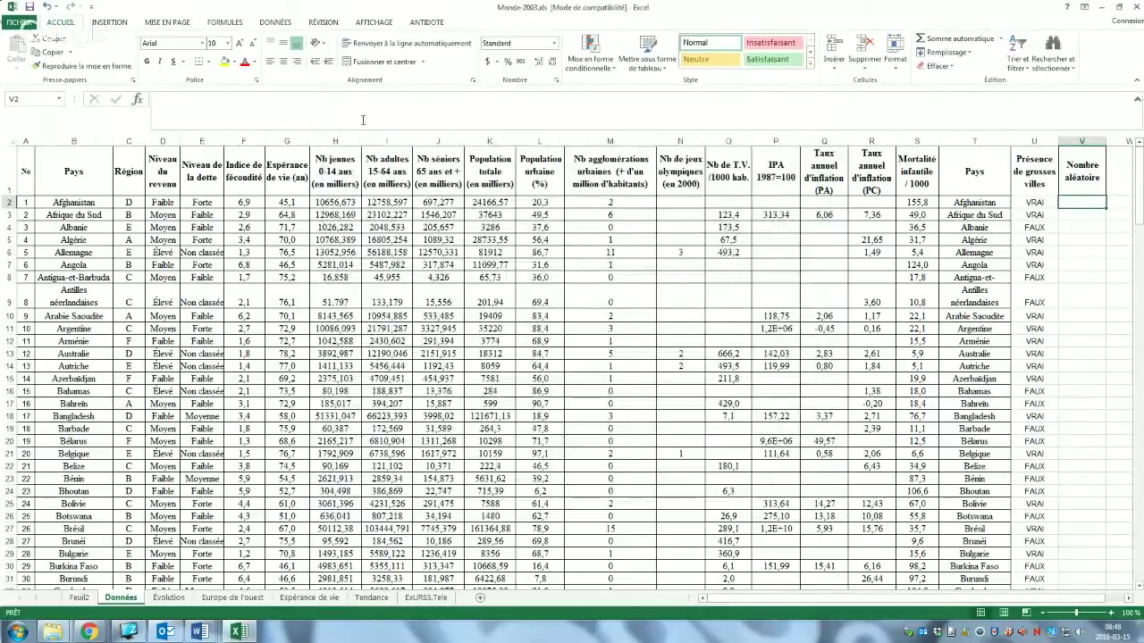
Set up random number generation with 1 variable, 193 samples, a Uniform distribution between 0 and 1, and seed 3200
left_click(275, 21)
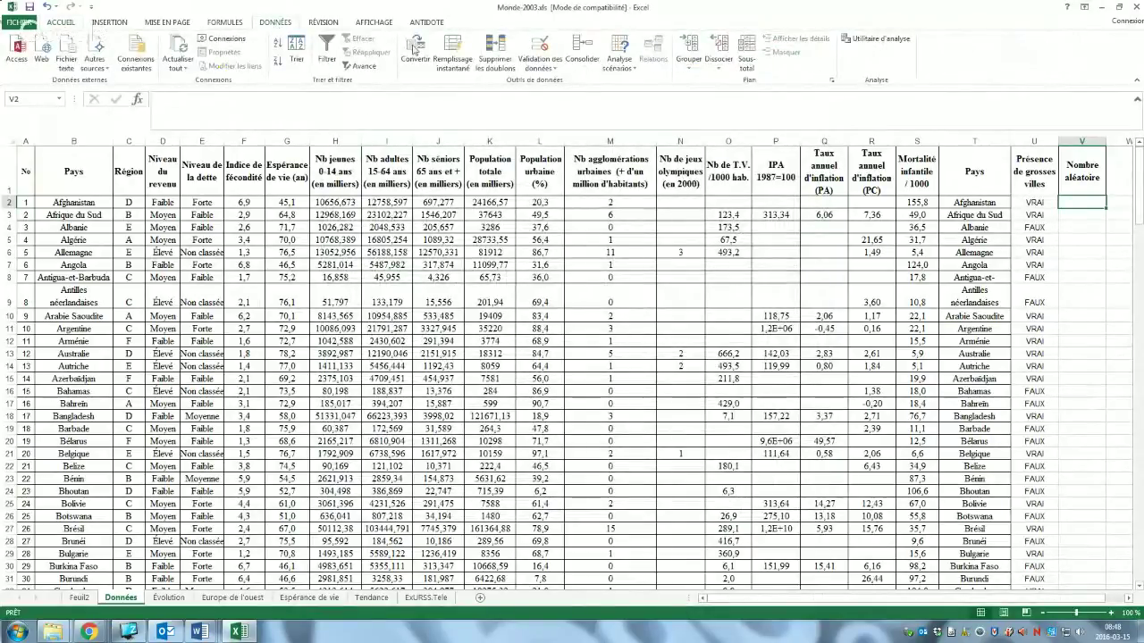
left_click(876, 40)
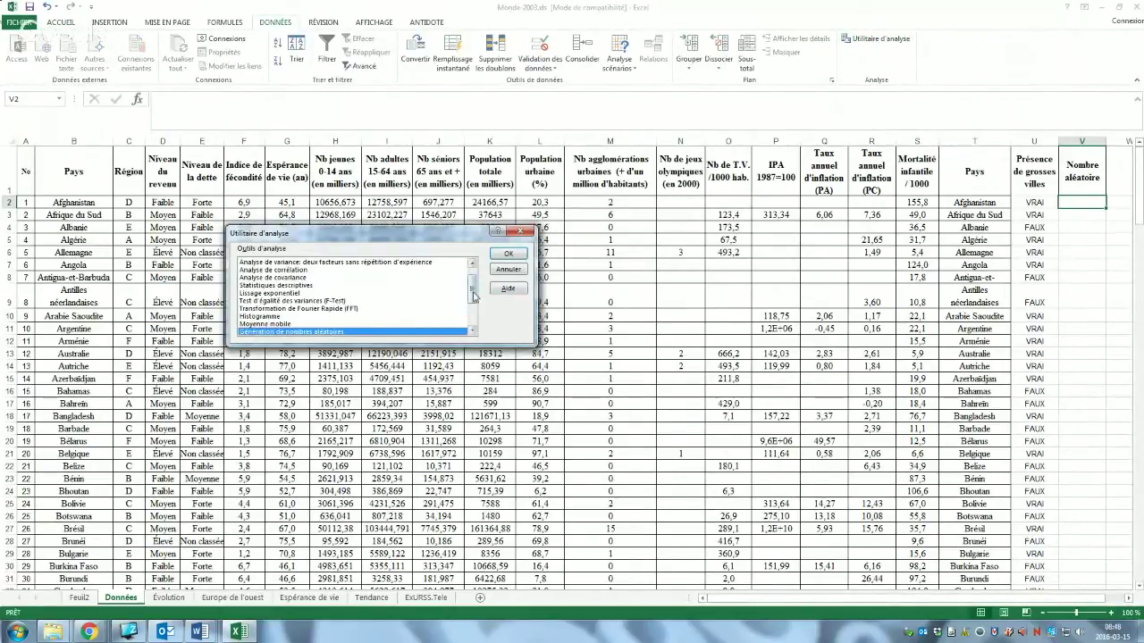
scroll(474, 295, "down", 2)
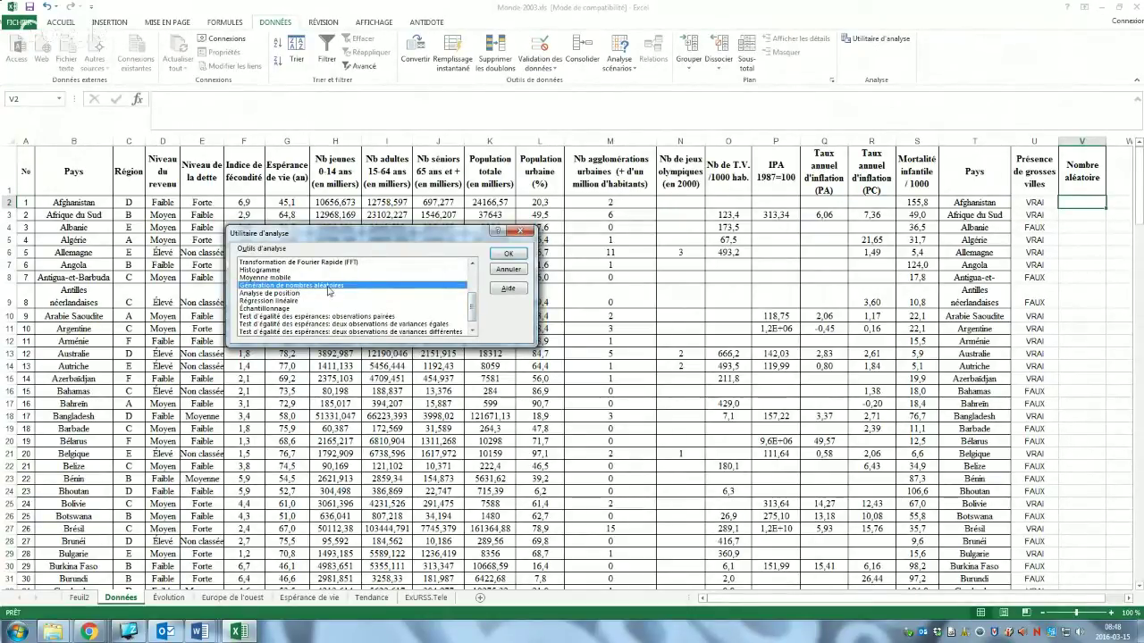
left_click(508, 254)
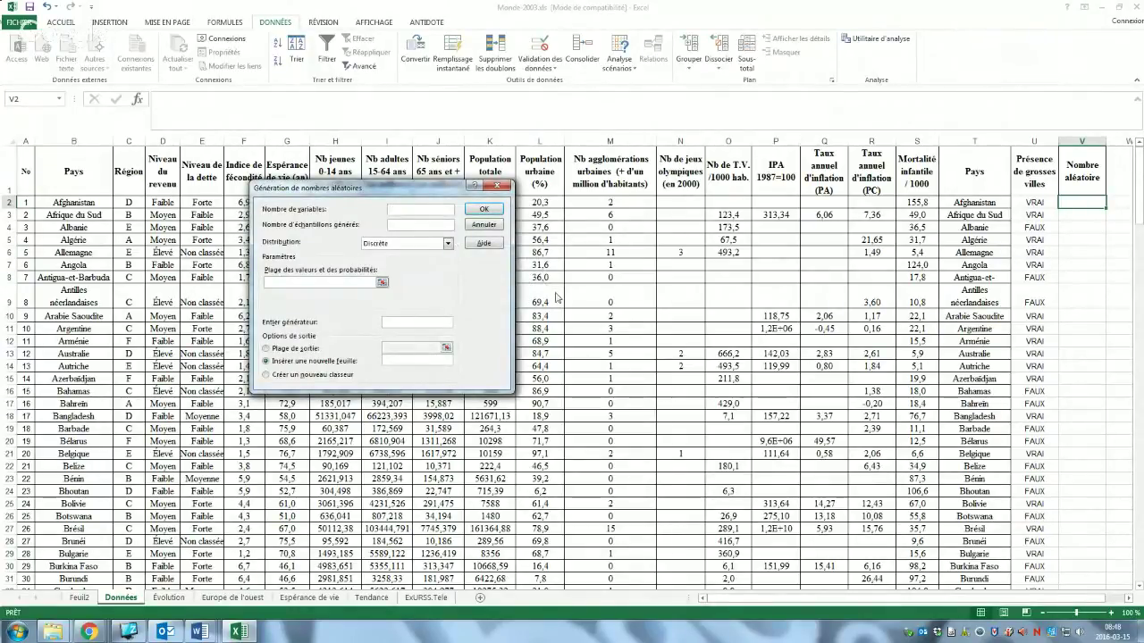
type("1")
type("93")
left_click(447, 243)
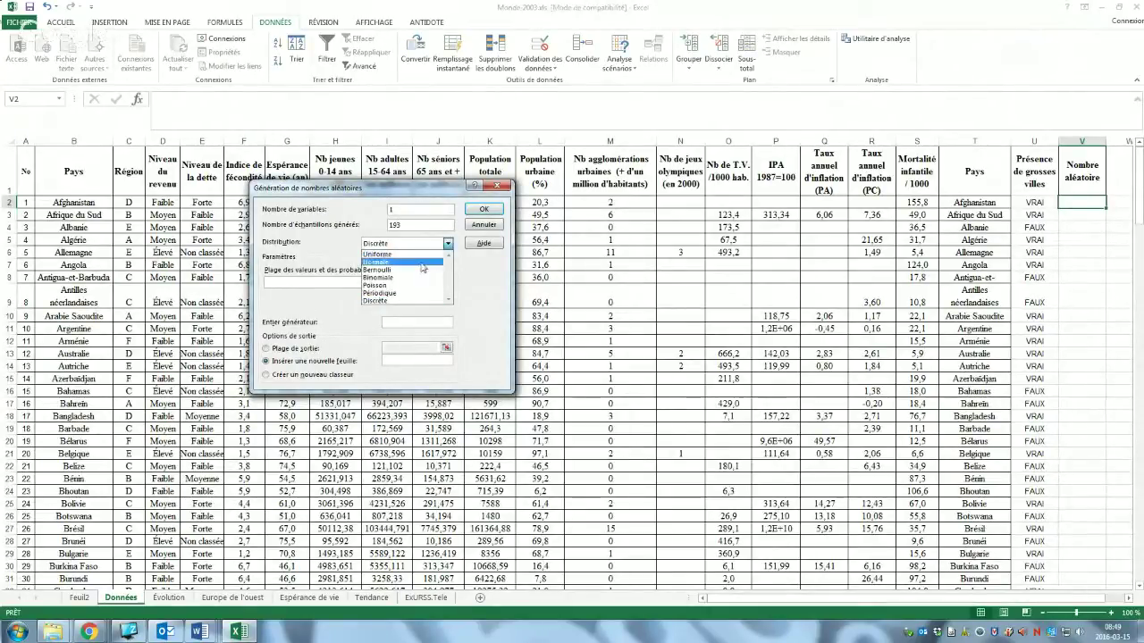
left_click(427, 255)
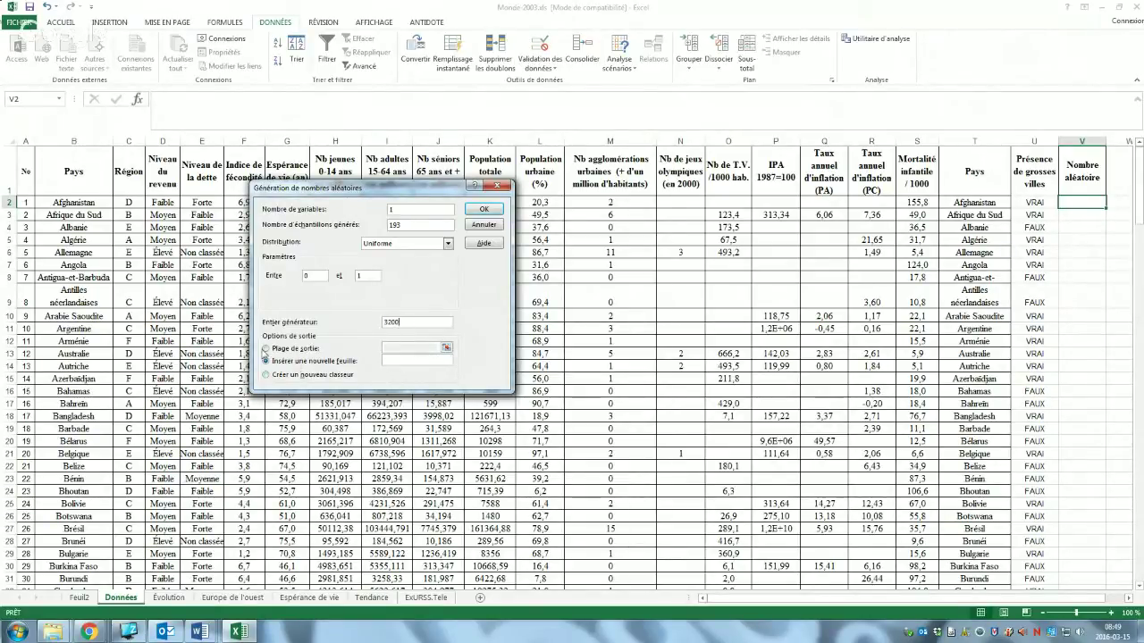
Set the output range of the random numbers to $V$2 and generate them in the Nombre aléatoire column
left_click(264, 349)
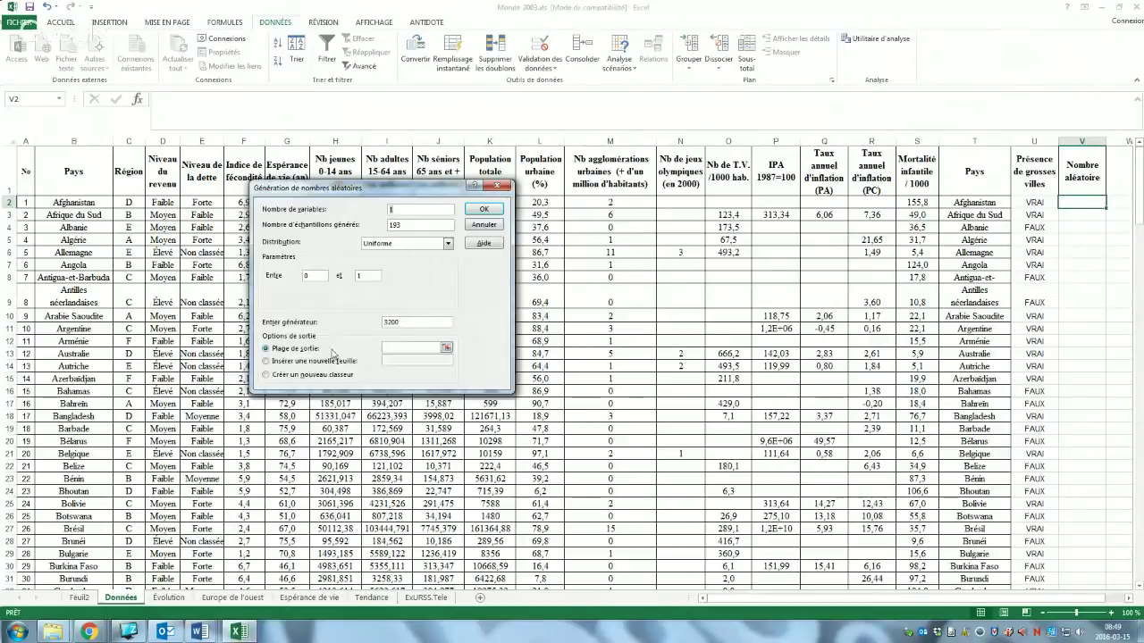
left_click(445, 349)
left_click(1076, 204)
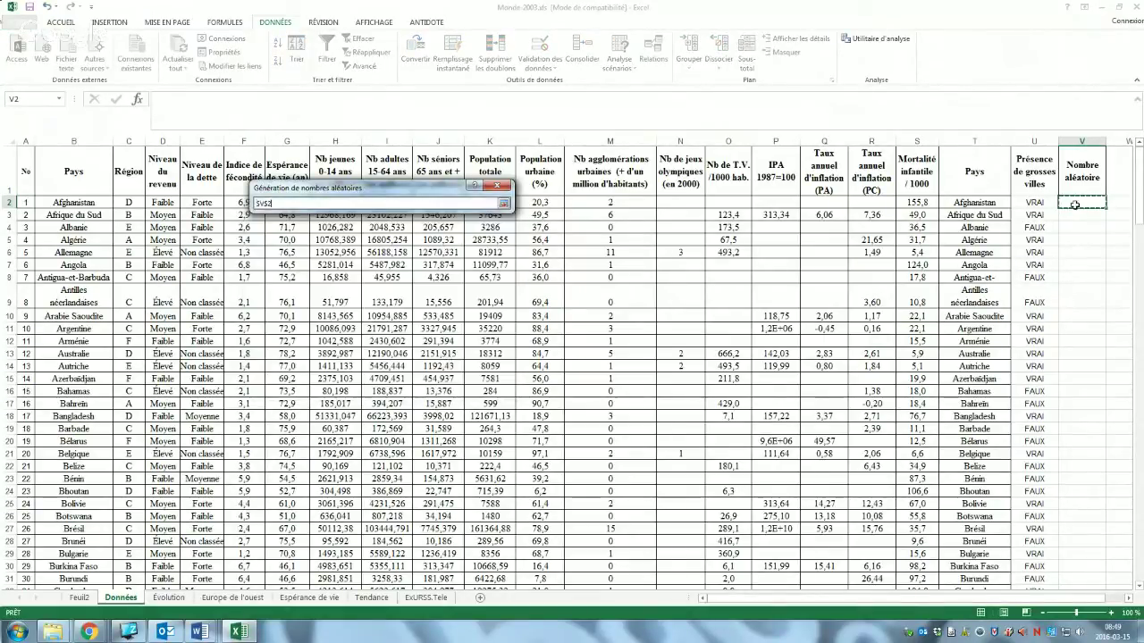
left_click(503, 203)
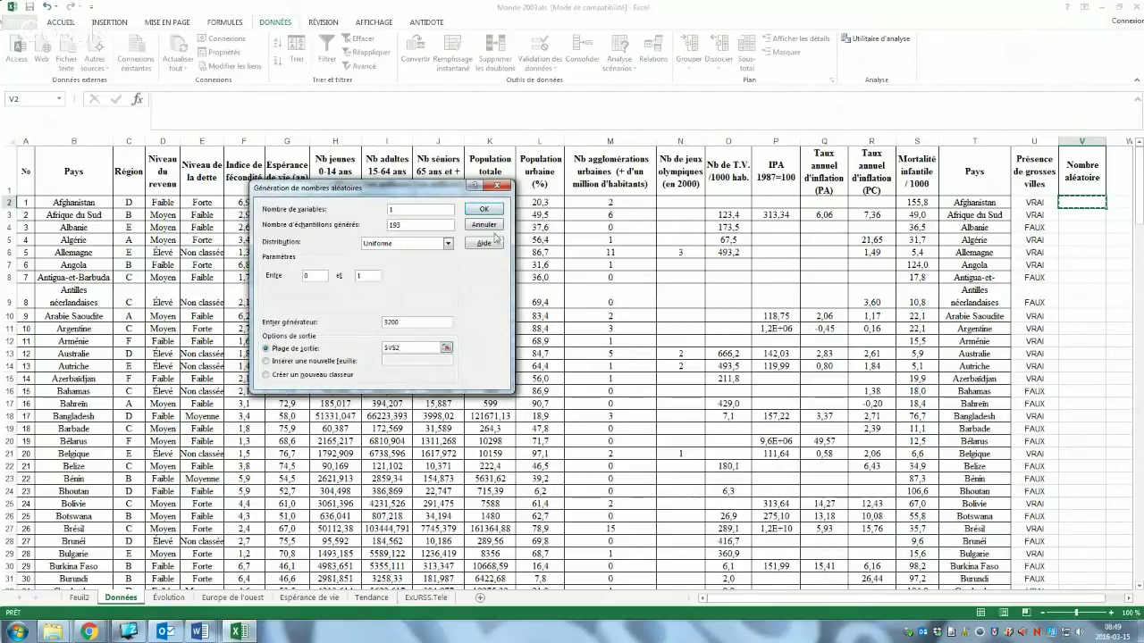
left_click(484, 210)
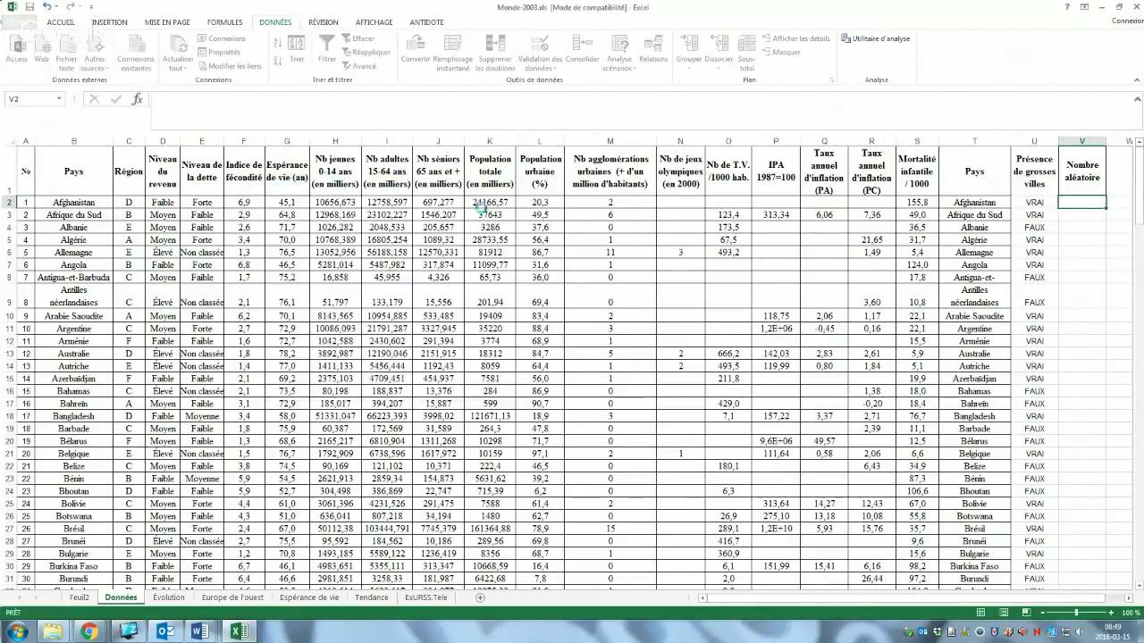
scroll(988, 268, "down", 20)
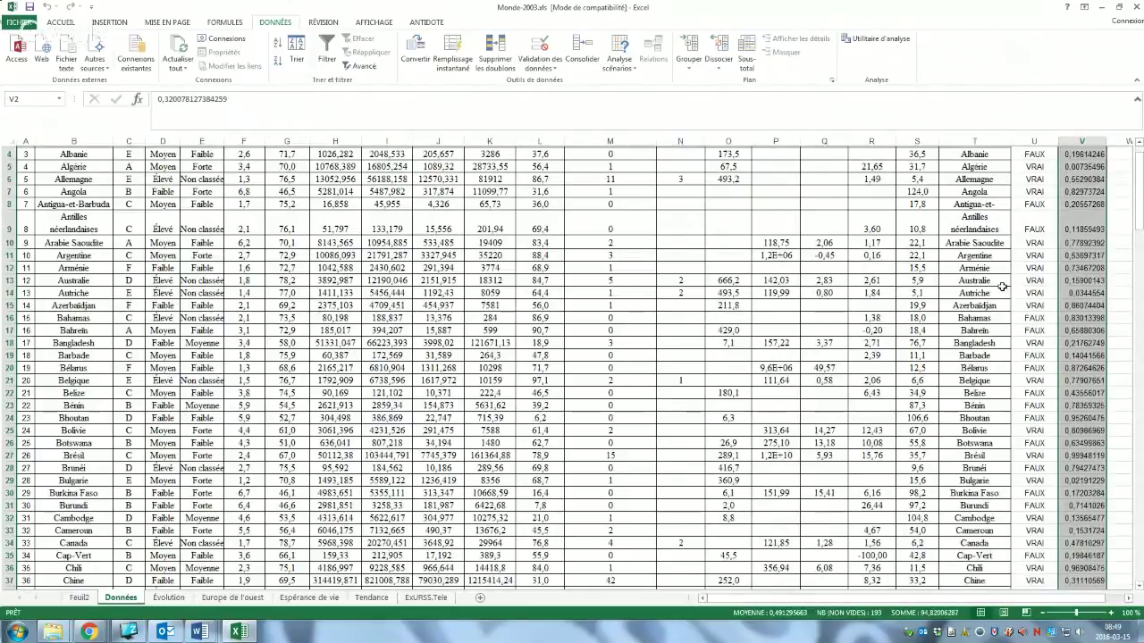
scroll(995, 302, "up", 4)
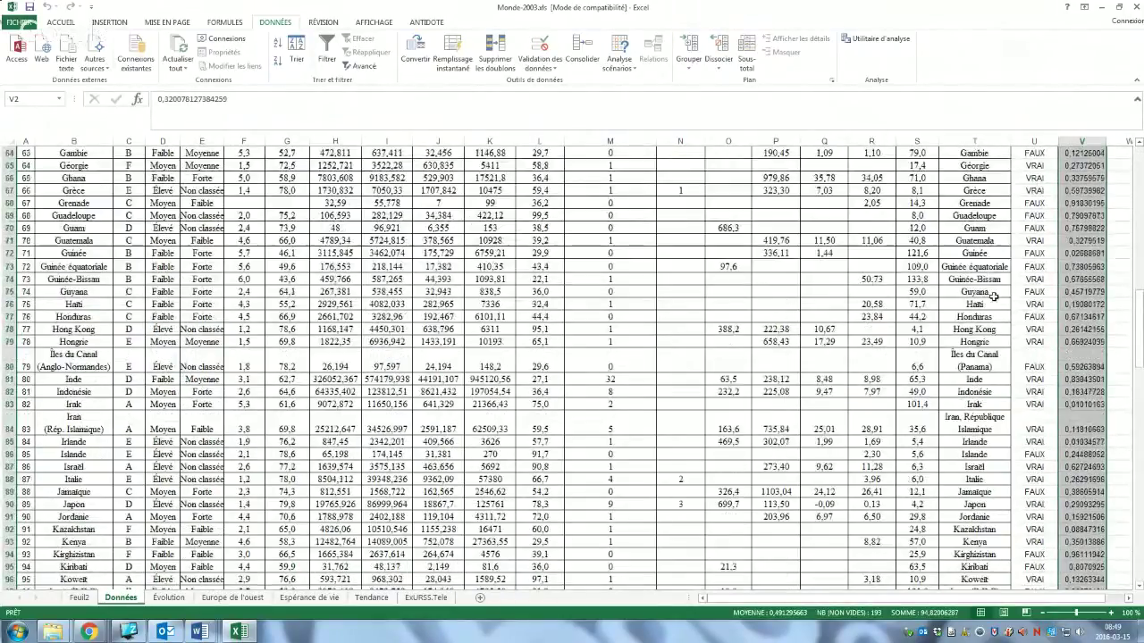
Select columns A to V of the Données sheet and set Niveau du revenu, A to Z, as the first sort level
scroll(995, 296, "up", 20)
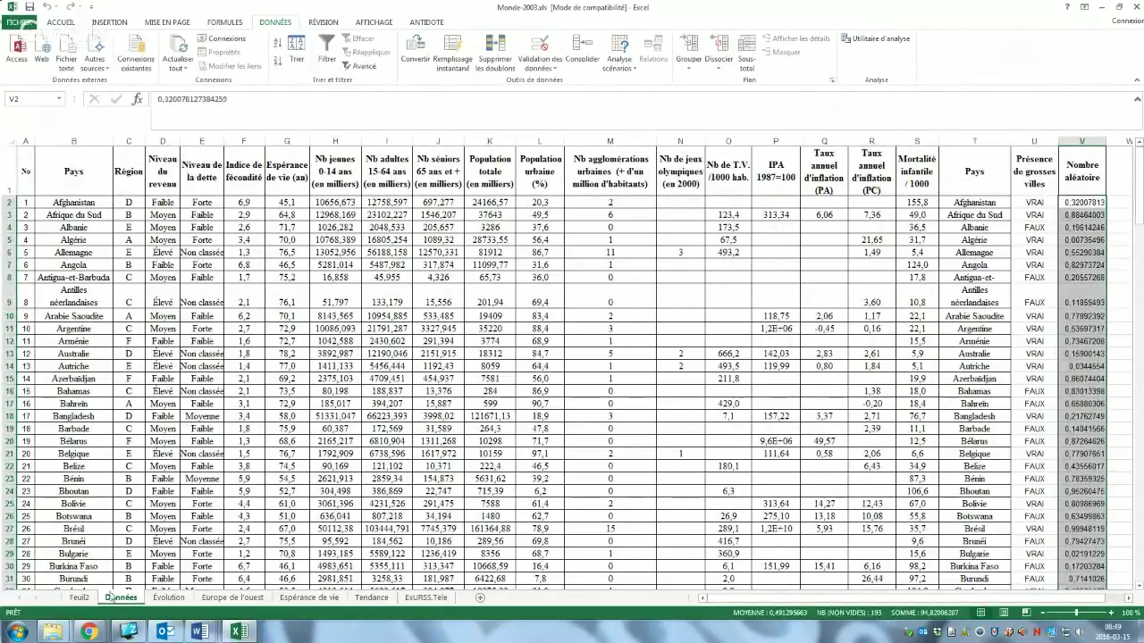
left_click(78, 597)
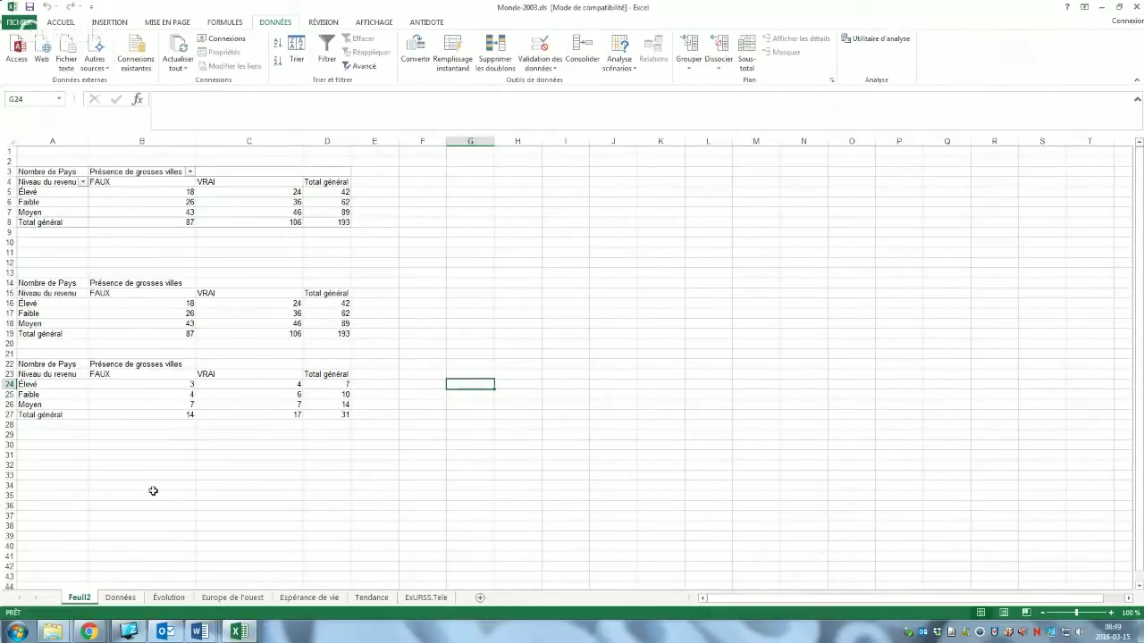
left_click(121, 598)
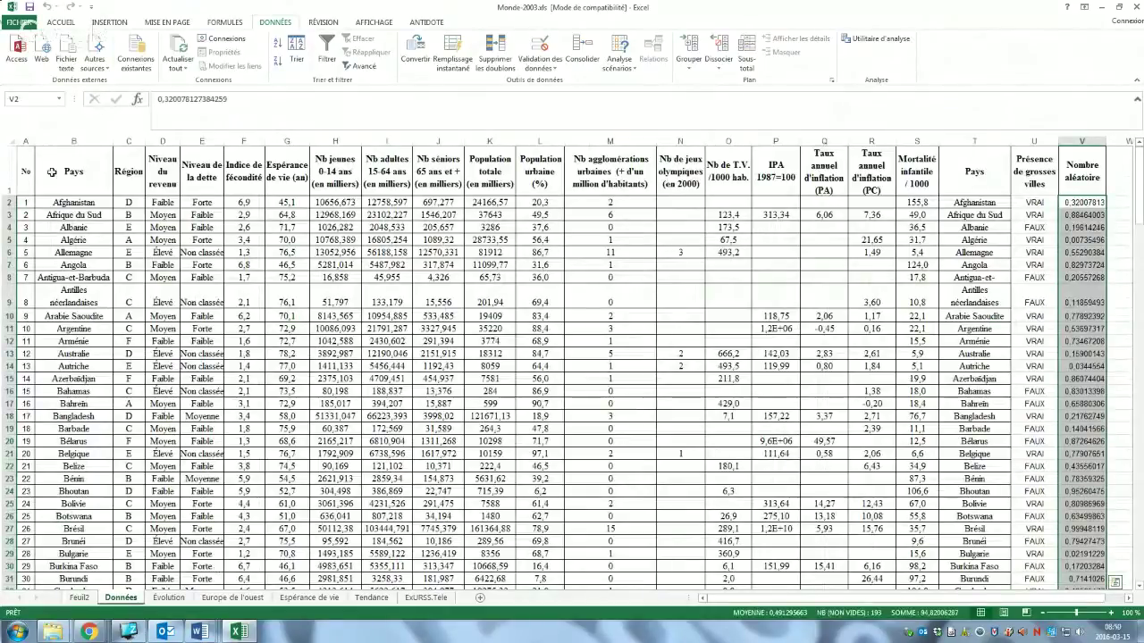
left_click(16, 141)
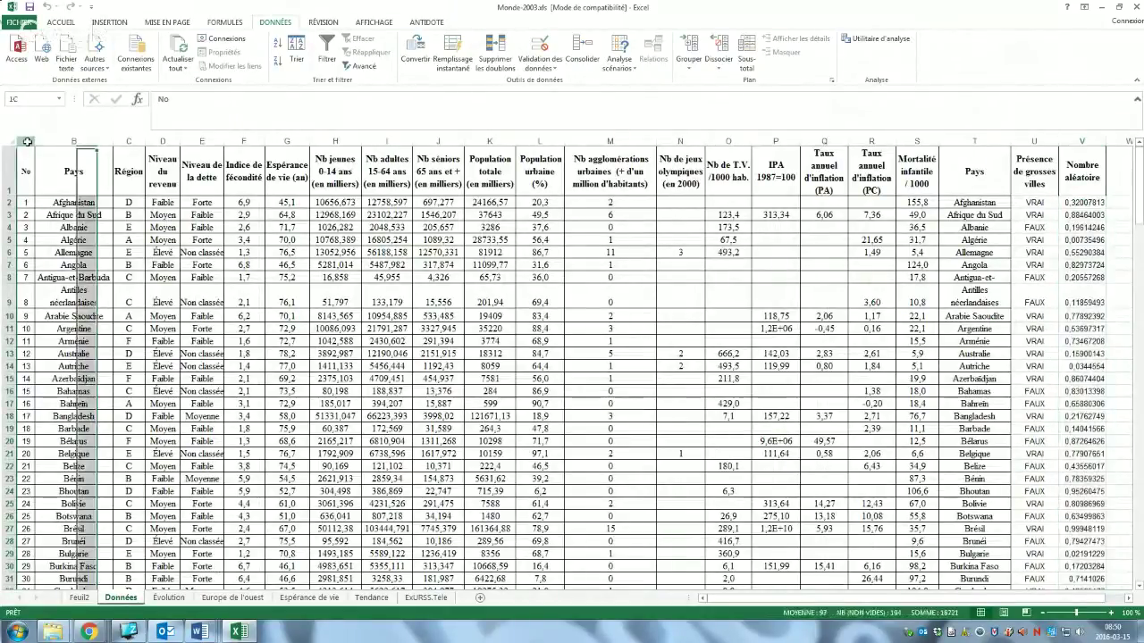
left_click_drag(1063, 145, 1062, 145)
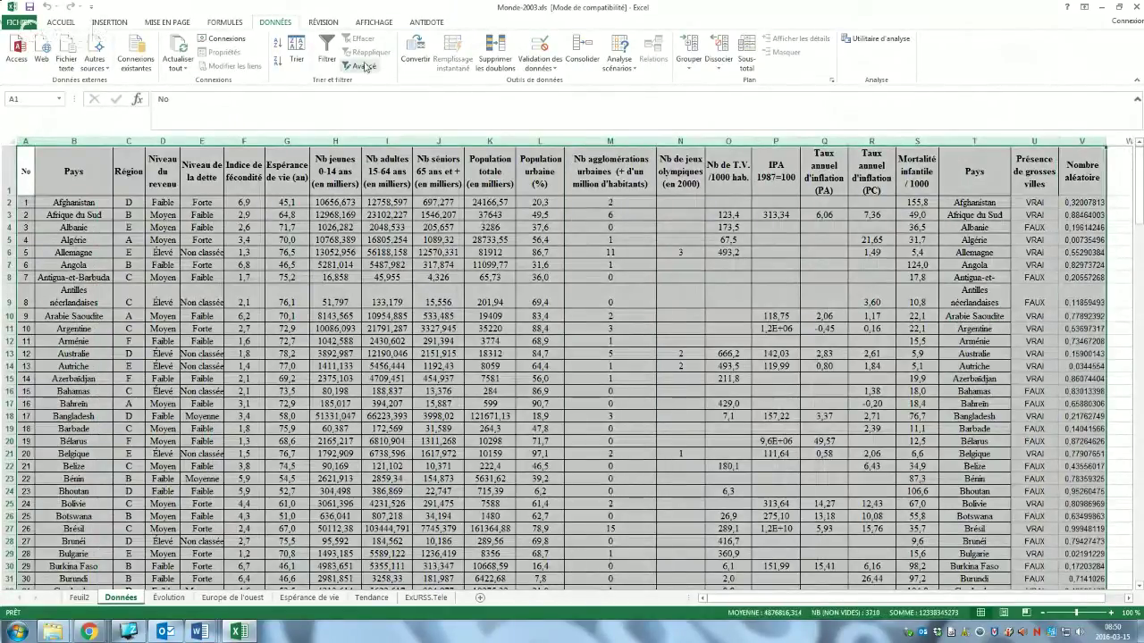
left_click(297, 53)
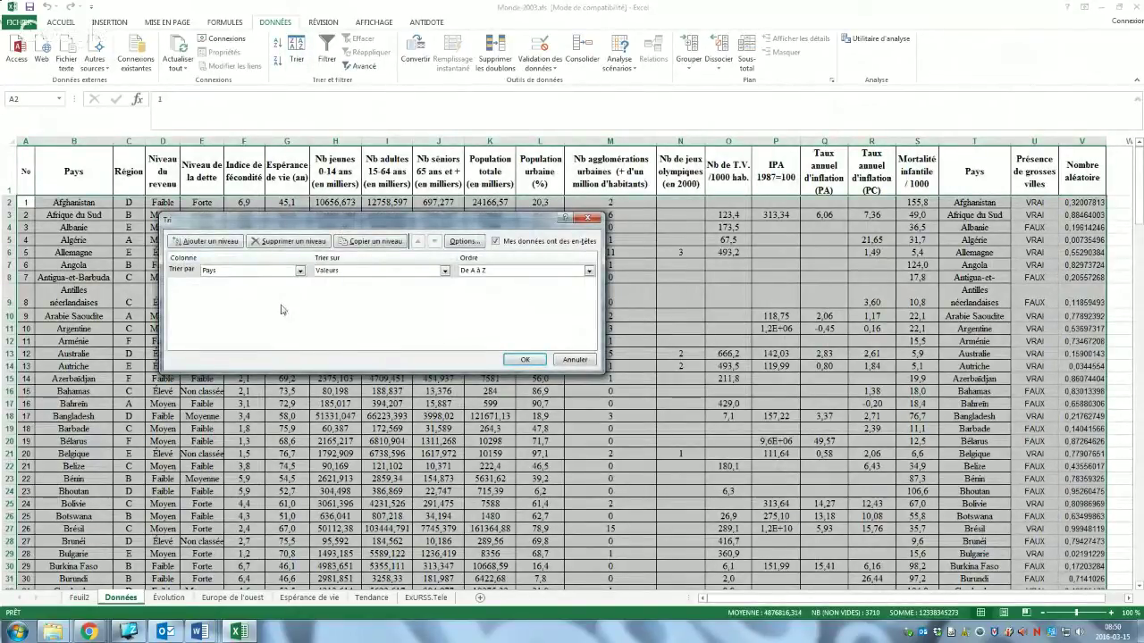
left_click(301, 271)
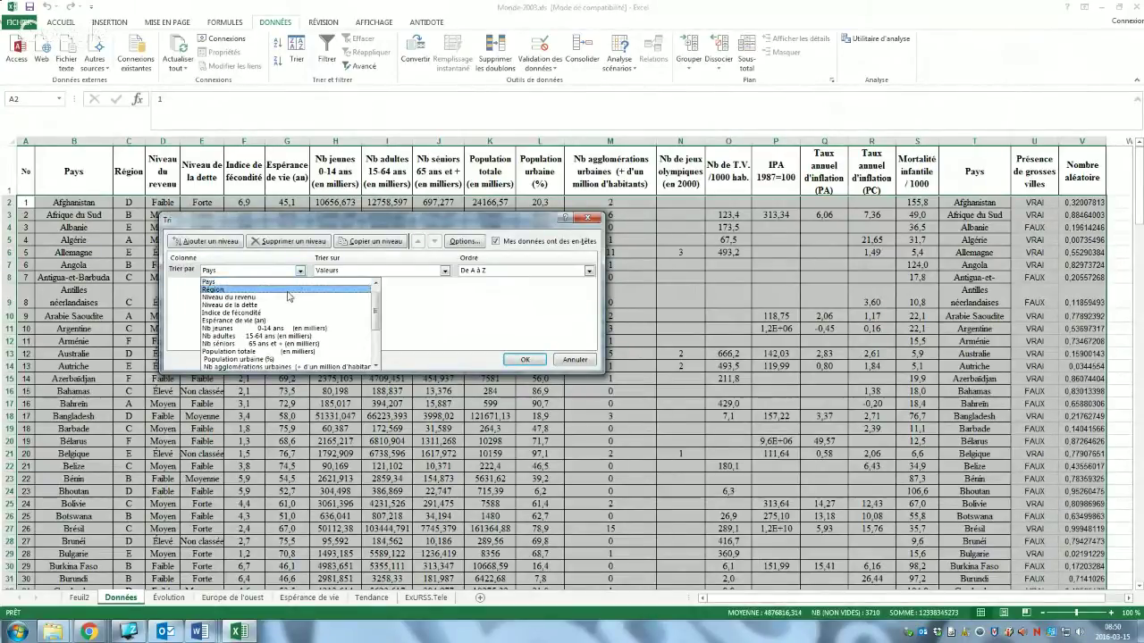
left_click(286, 299)
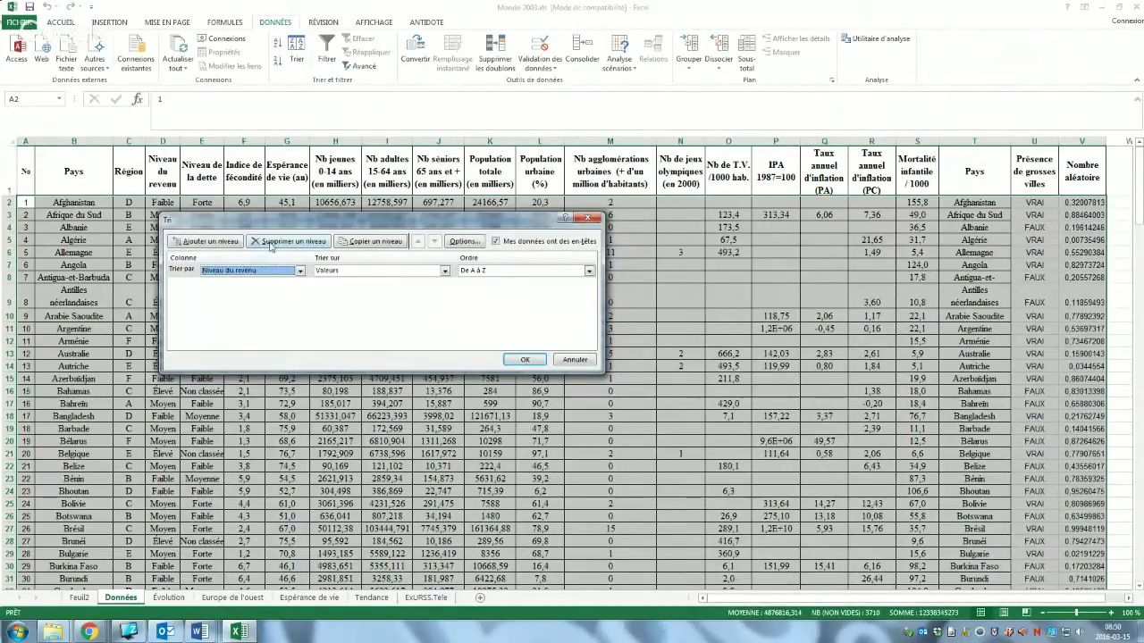
Add a second sort level on Présence de grosses villes, from smallest to largest
left_click(205, 242)
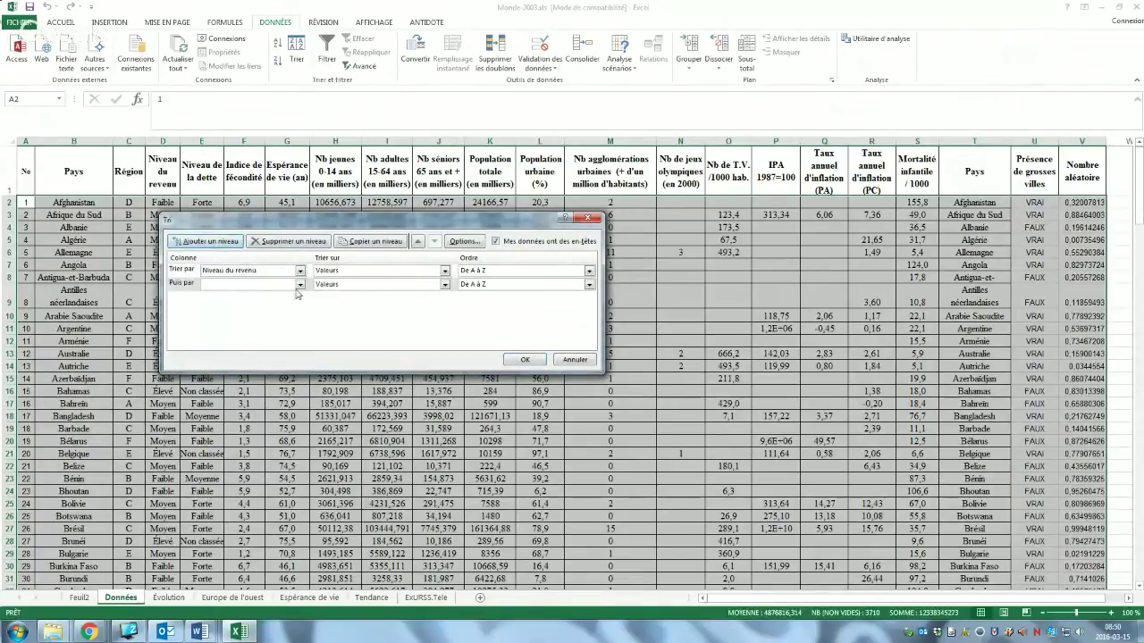
left_click(301, 284)
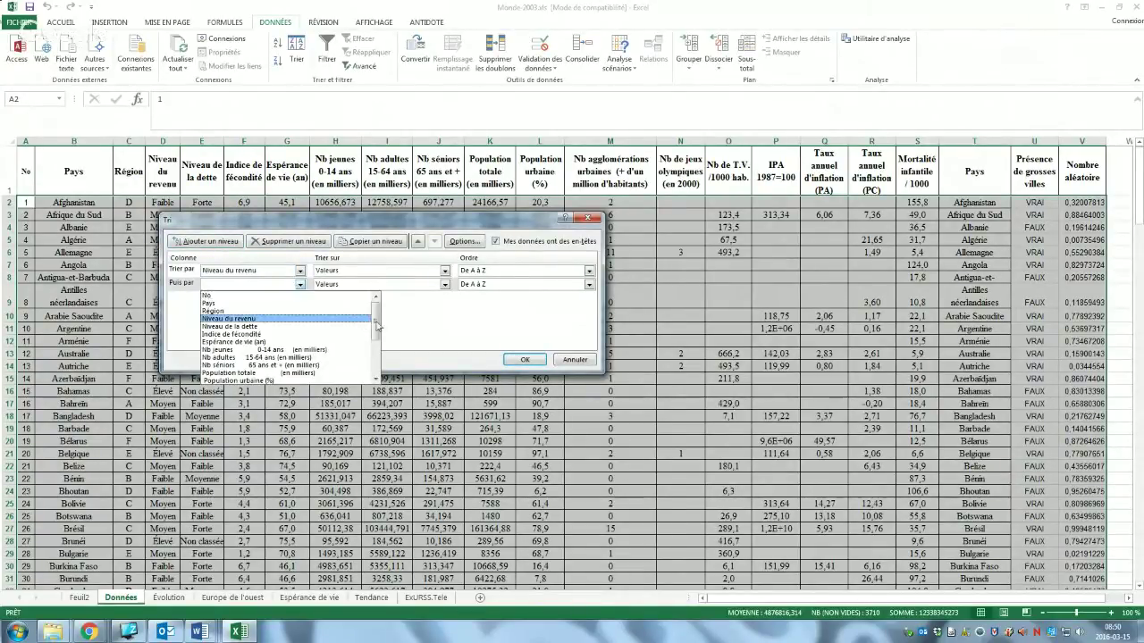
left_click_drag(377, 327, 377, 350)
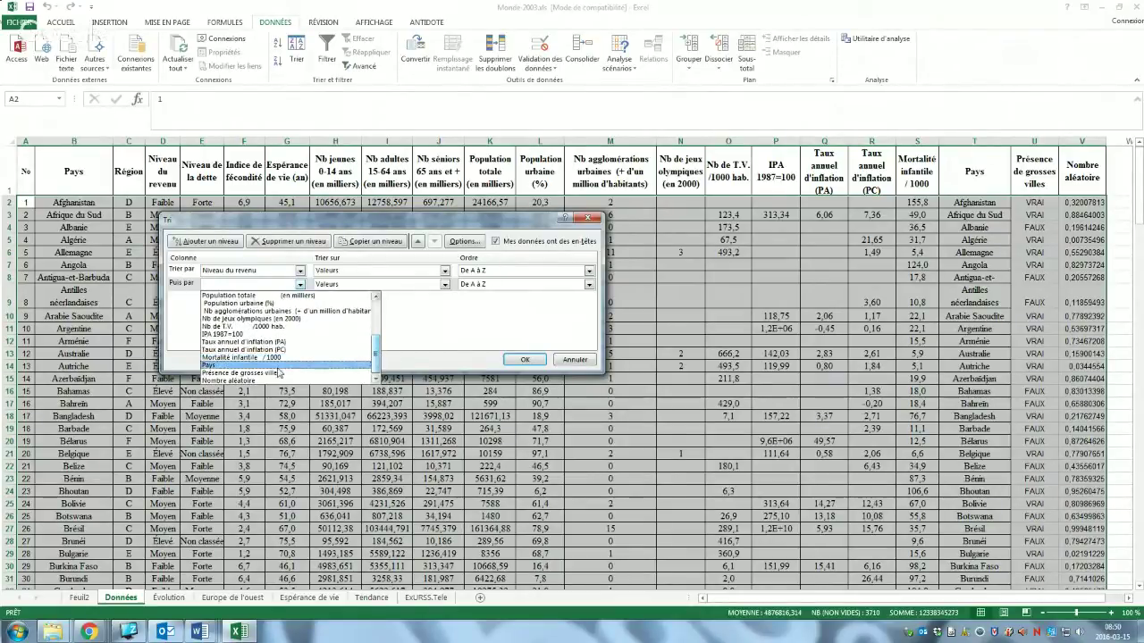
left_click(277, 371)
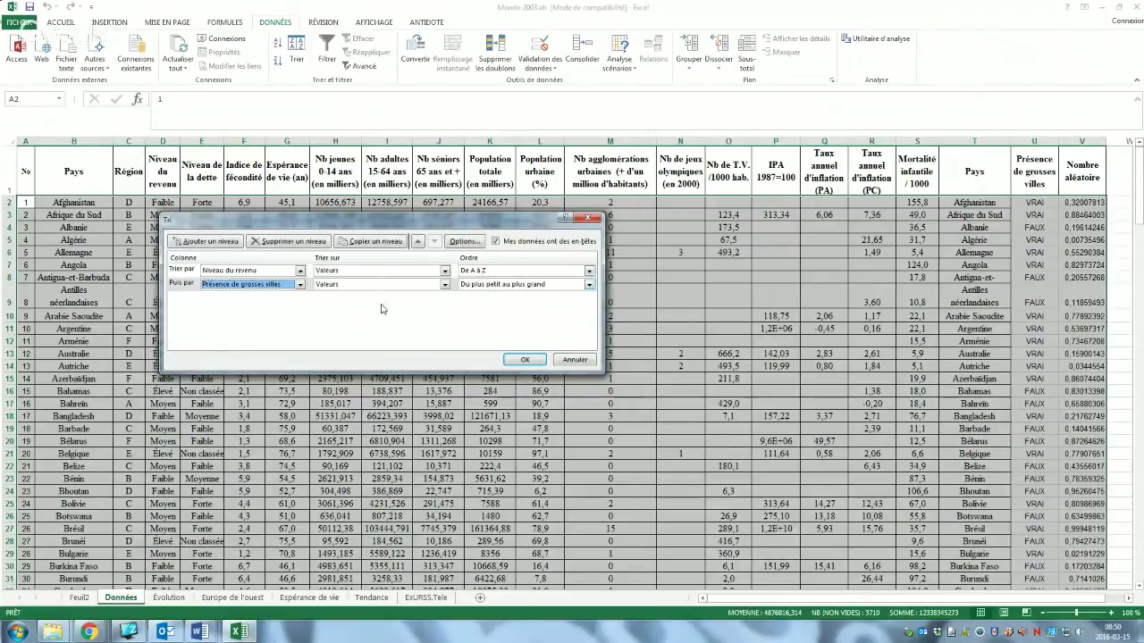
Add a third sort level on Nombre aléatoire, smallest to largest, and apply the sort
left_click(227, 243)
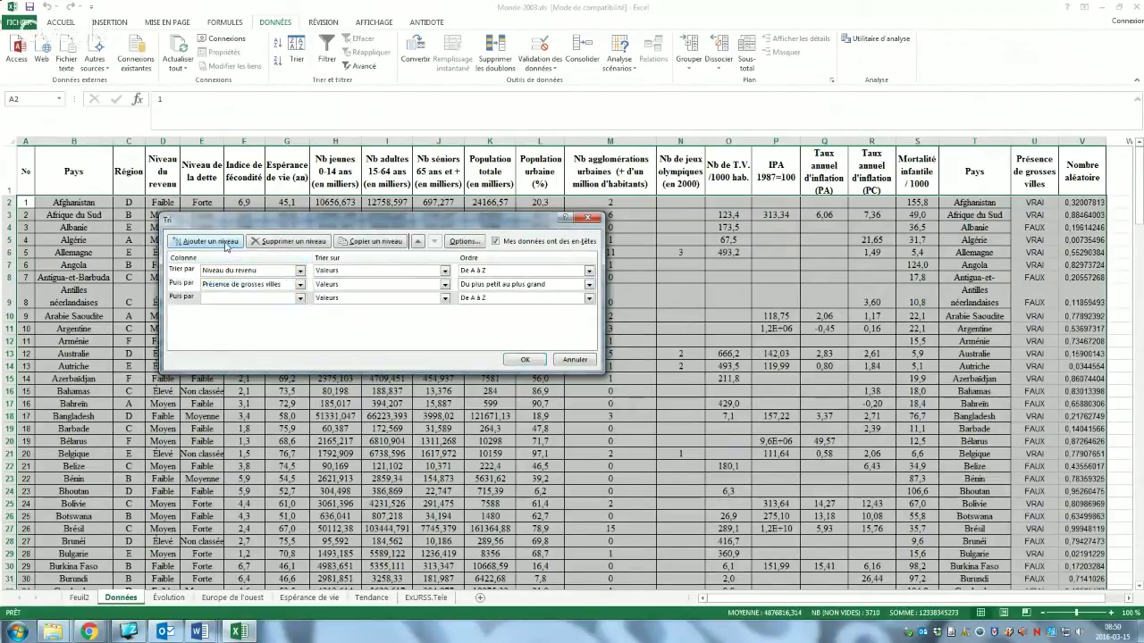
left_click(300, 297)
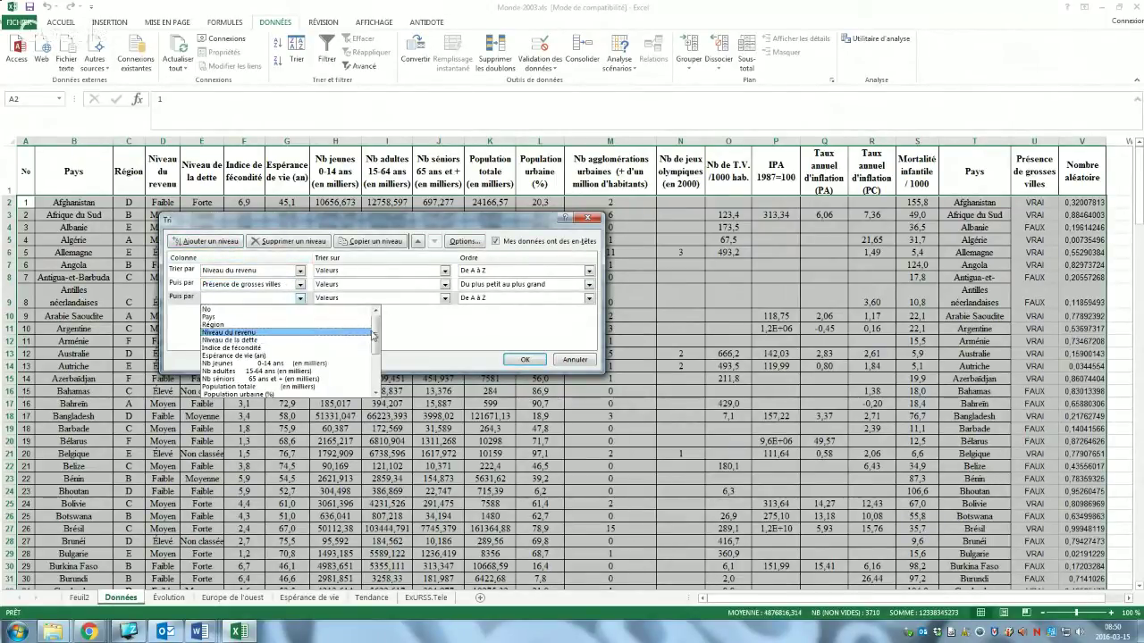
scroll(373, 335, "down", 3)
left_click(269, 390)
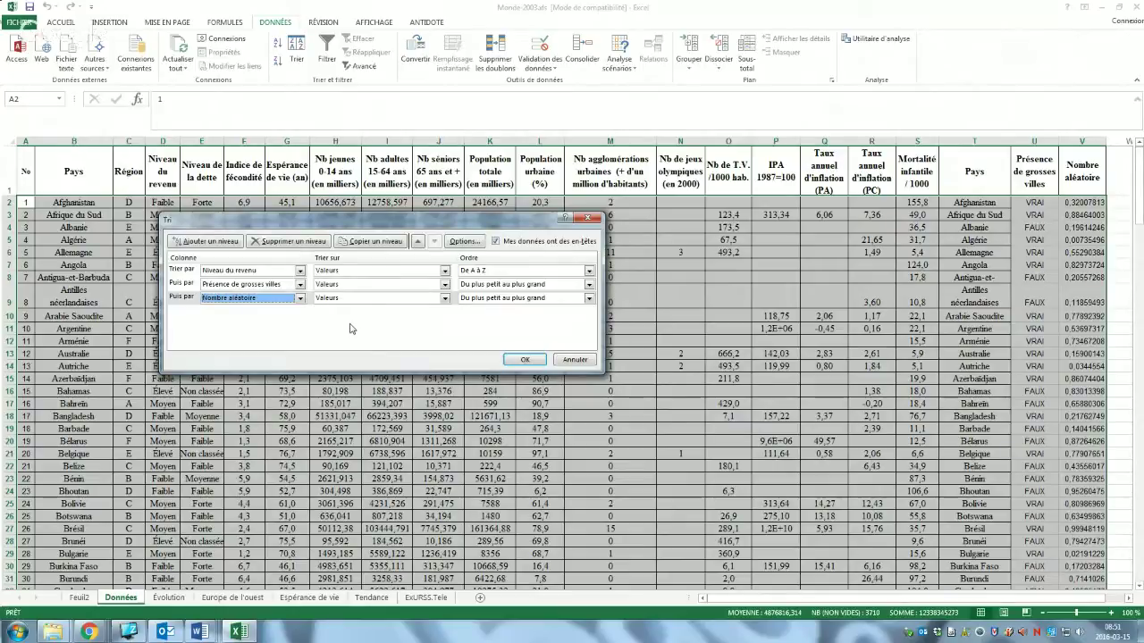
left_click(525, 362)
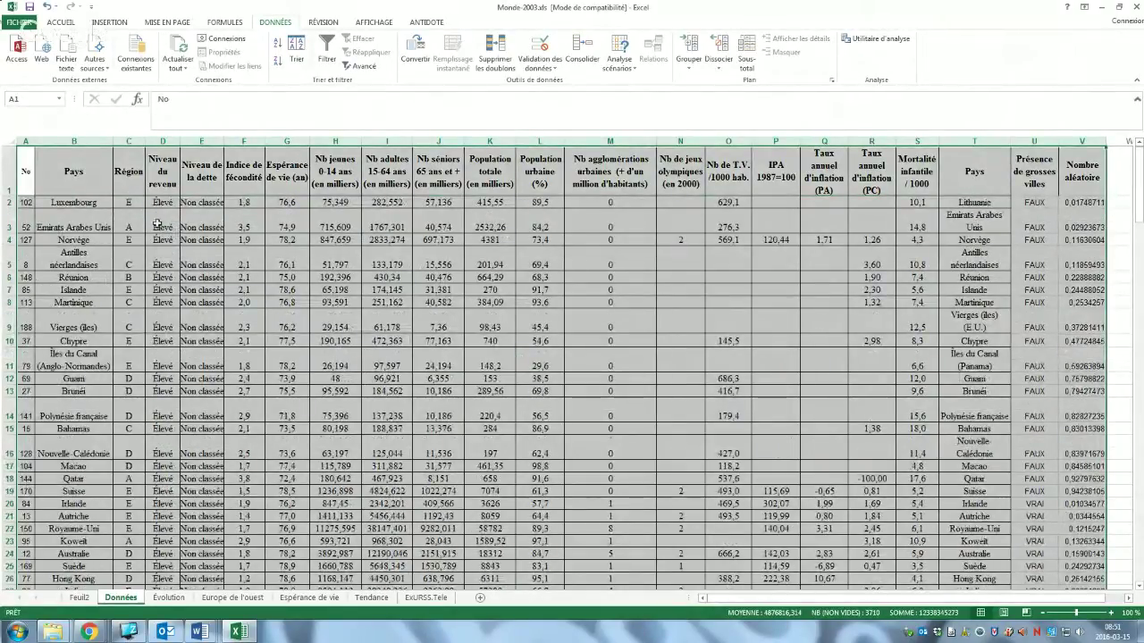
Copy the first three Élevé countries with FAUX for large cities, Luxembourg to Norvège, into Feuil2 starting at A30
scroll(153, 458, "down", 2)
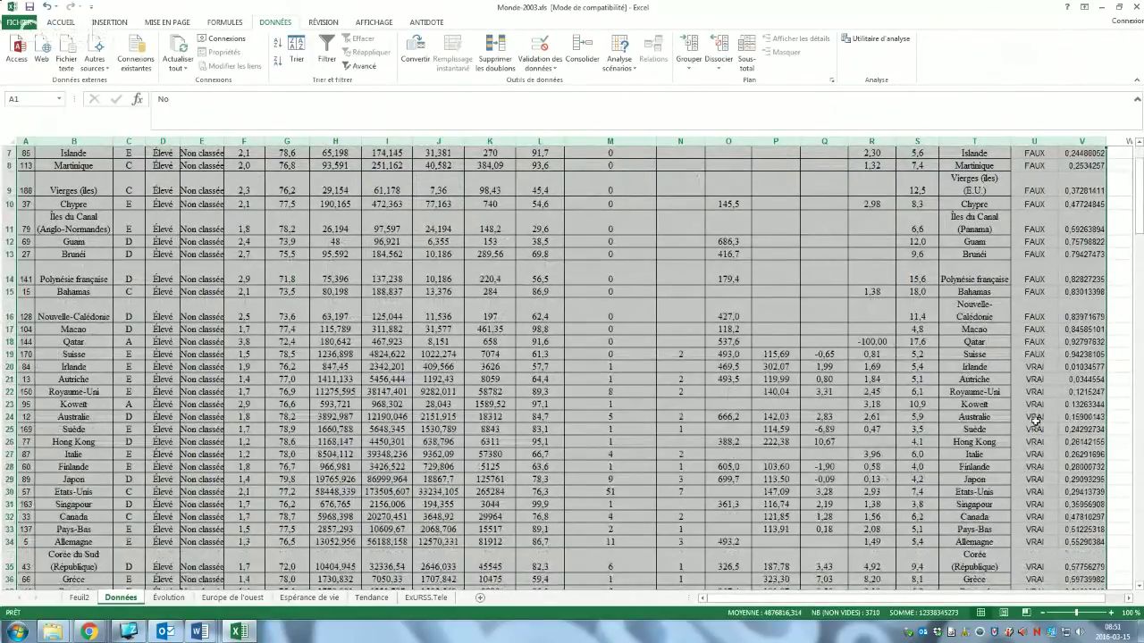
scroll(884, 391, "up", 2)
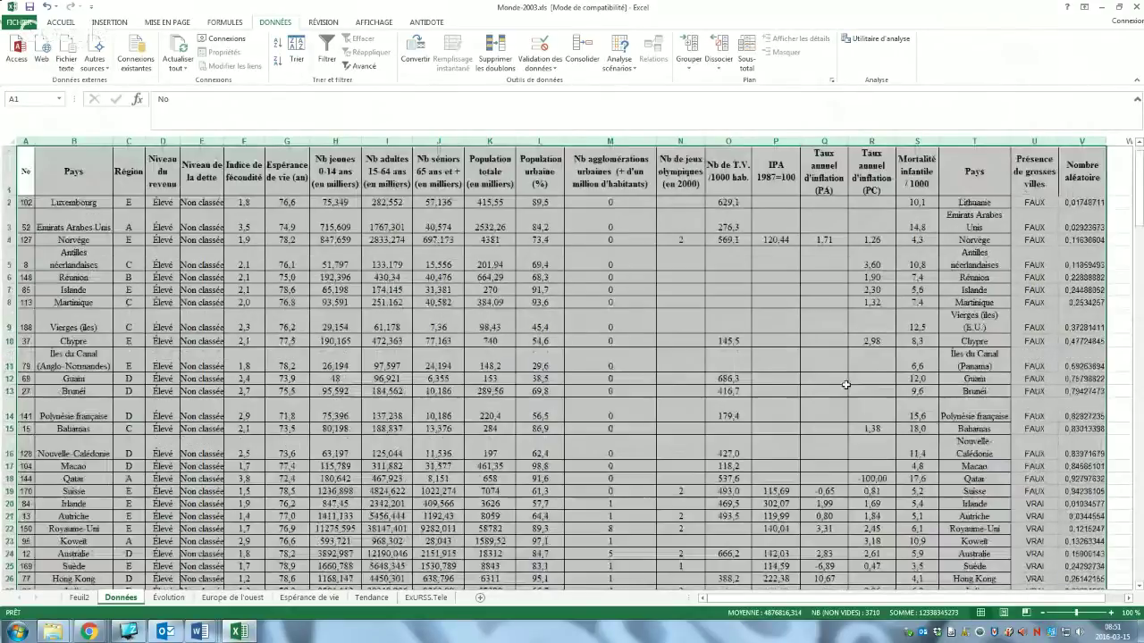
left_click(92, 596)
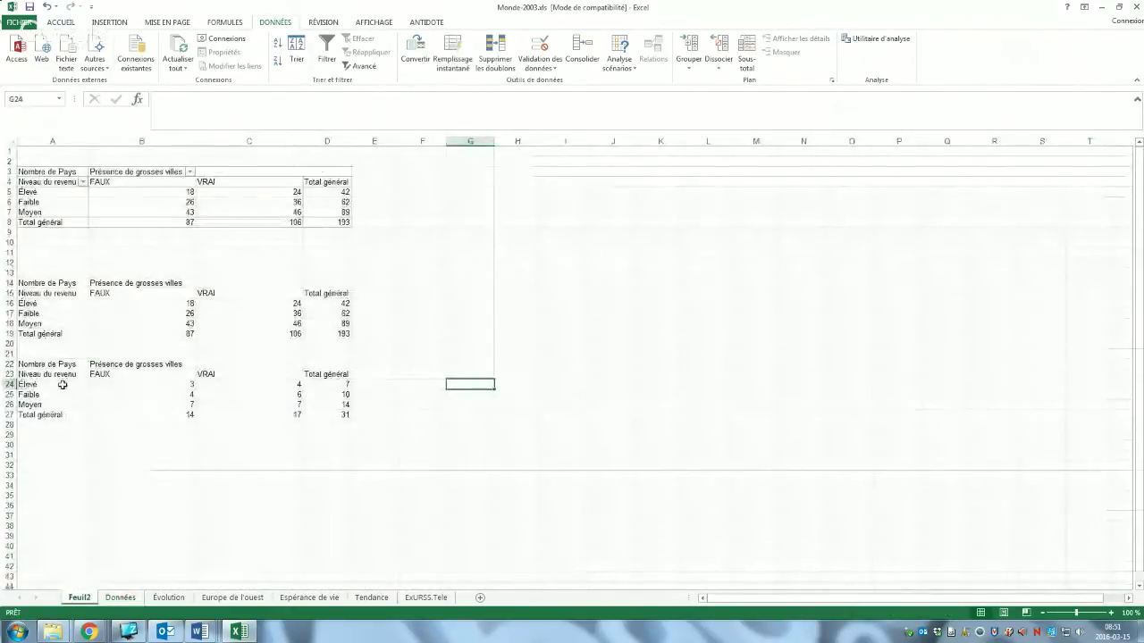
left_click(120, 597)
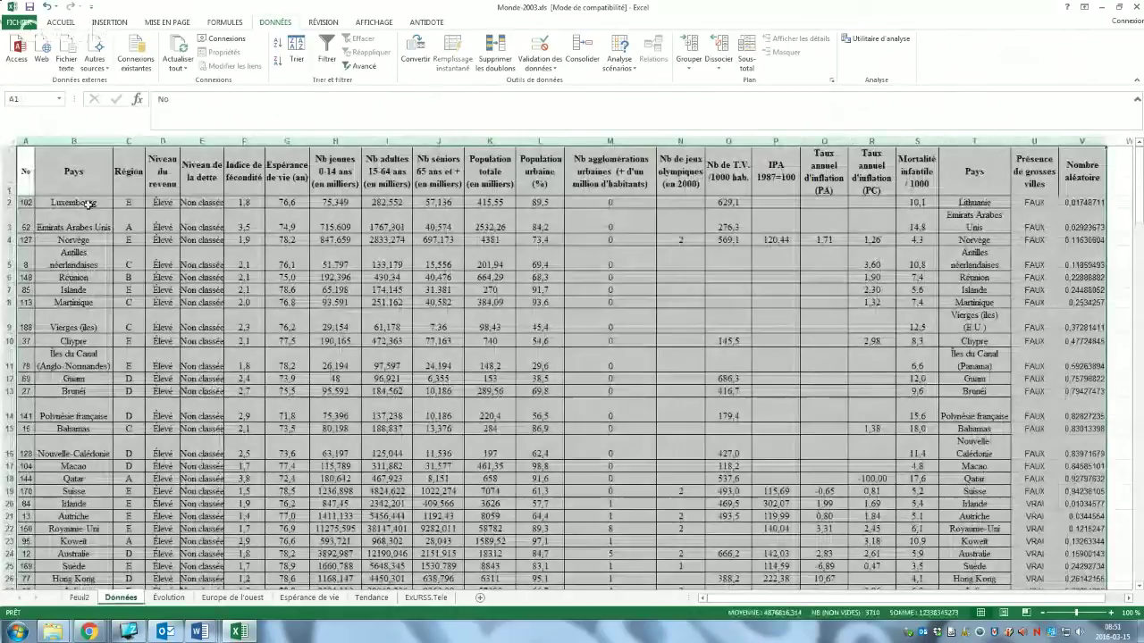
left_click_drag(22, 202, 1104, 239)
key("ctrl+c")
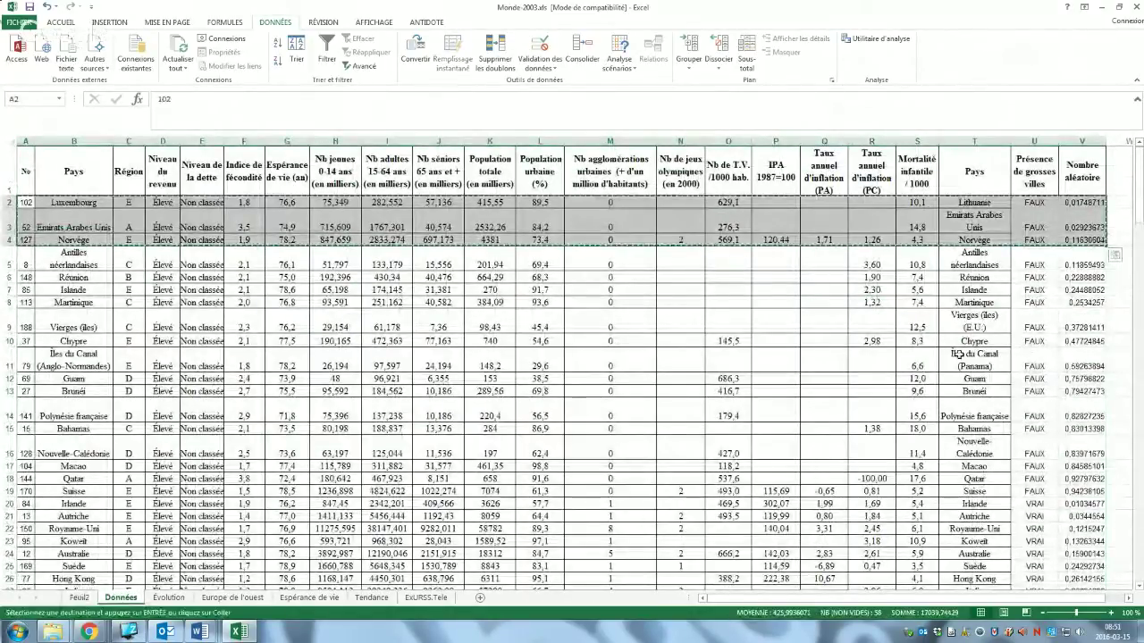
left_click(79, 597)
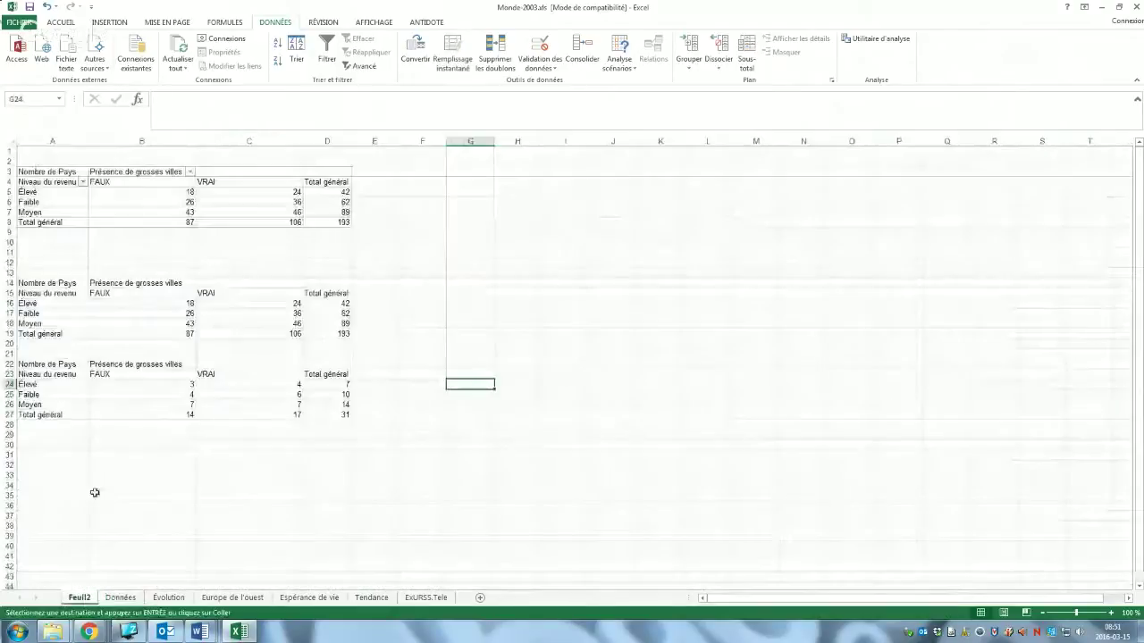
left_click(61, 446)
key("ctrl+v")
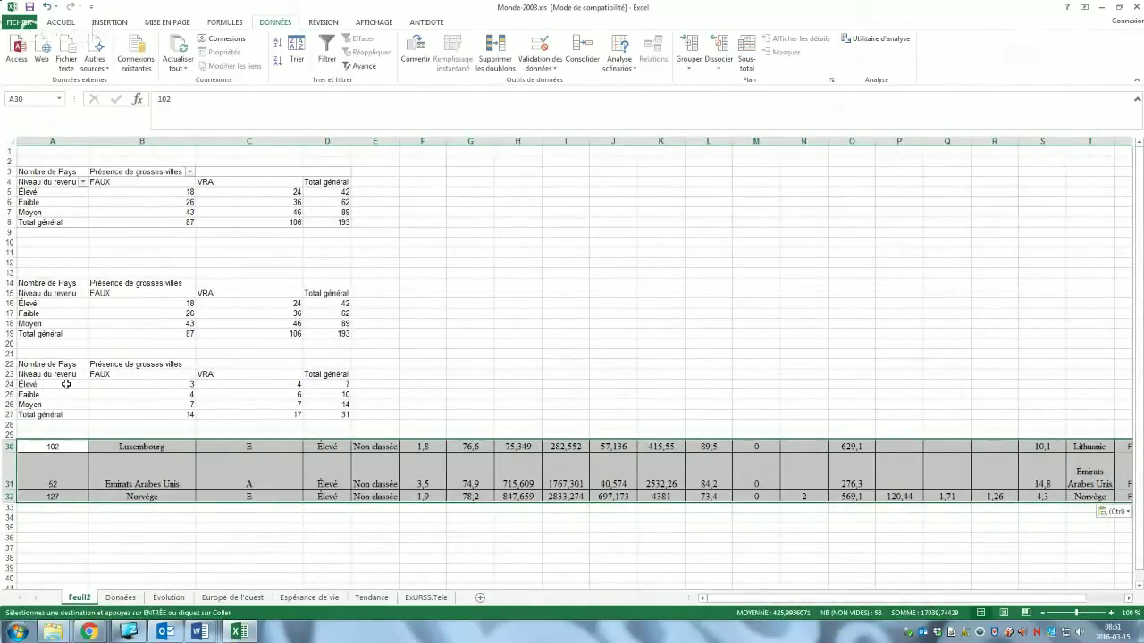
Copy the first four Élevé countries with VRAI for large cities, Irlande to Koweït, into Feuil2 starting at A33
left_click(122, 598)
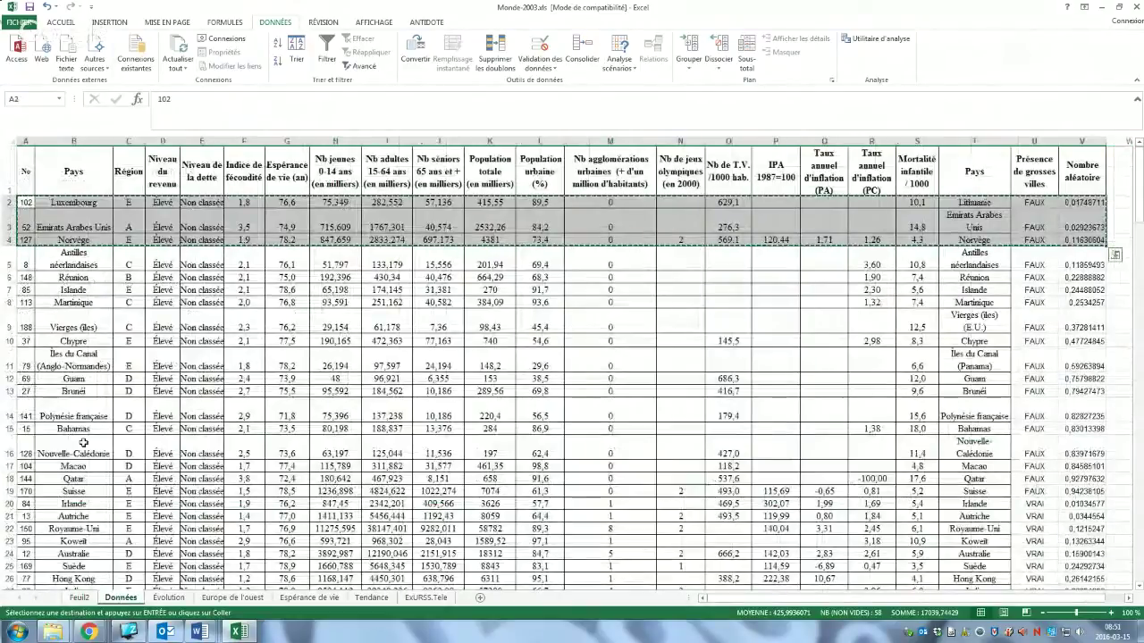
scroll(79, 438, "down", 1)
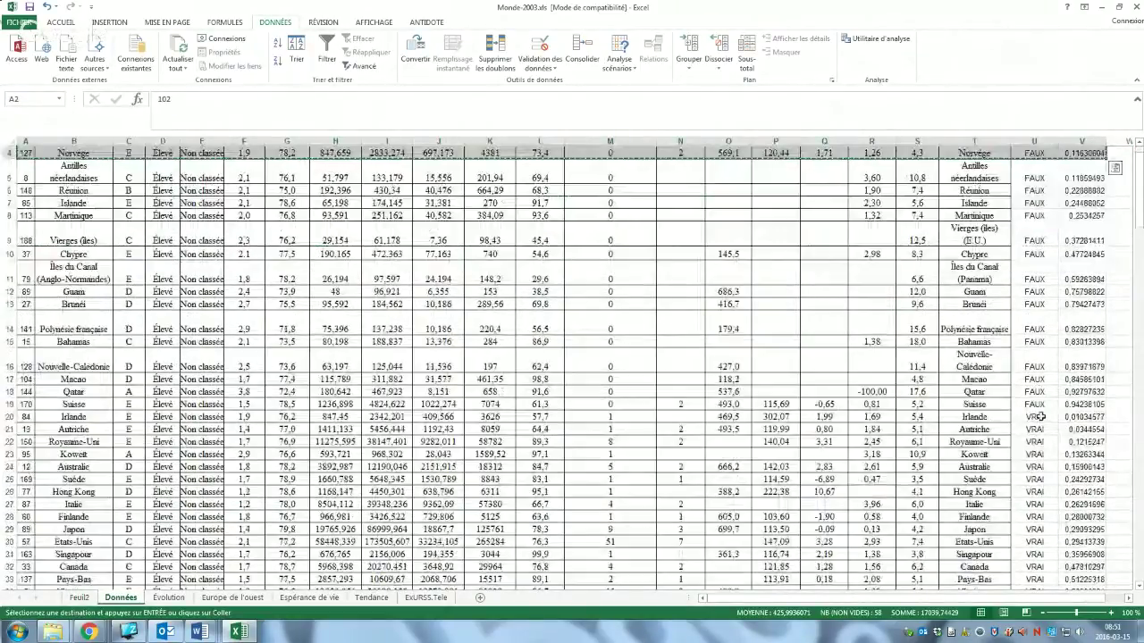
left_click_drag(1085, 416, 12, 455)
key("ctrl+c")
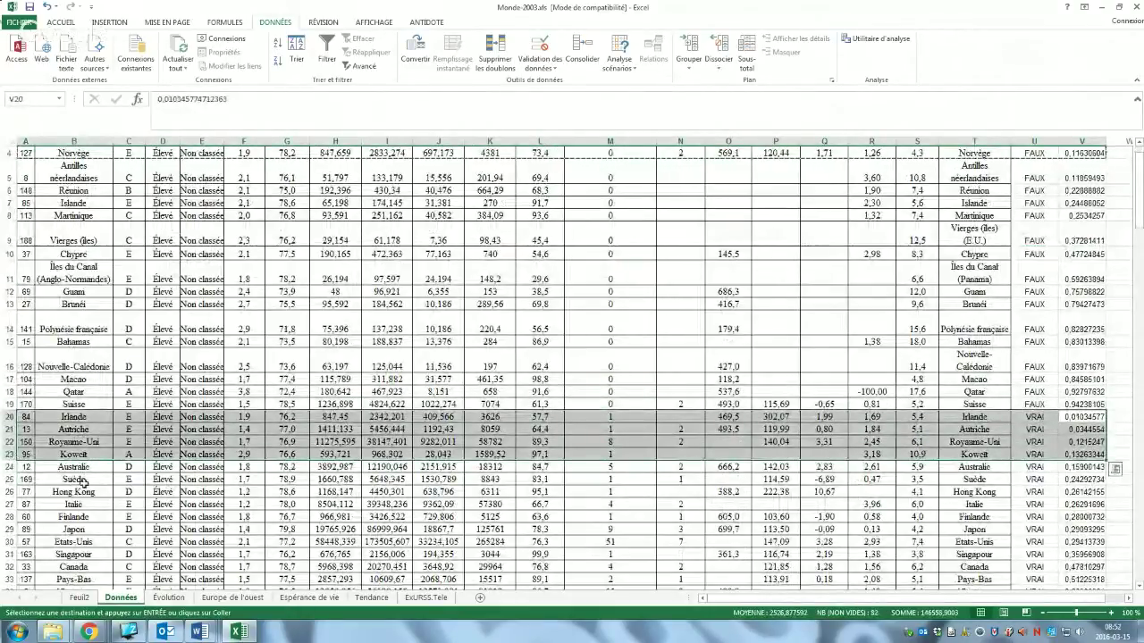
left_click(81, 599)
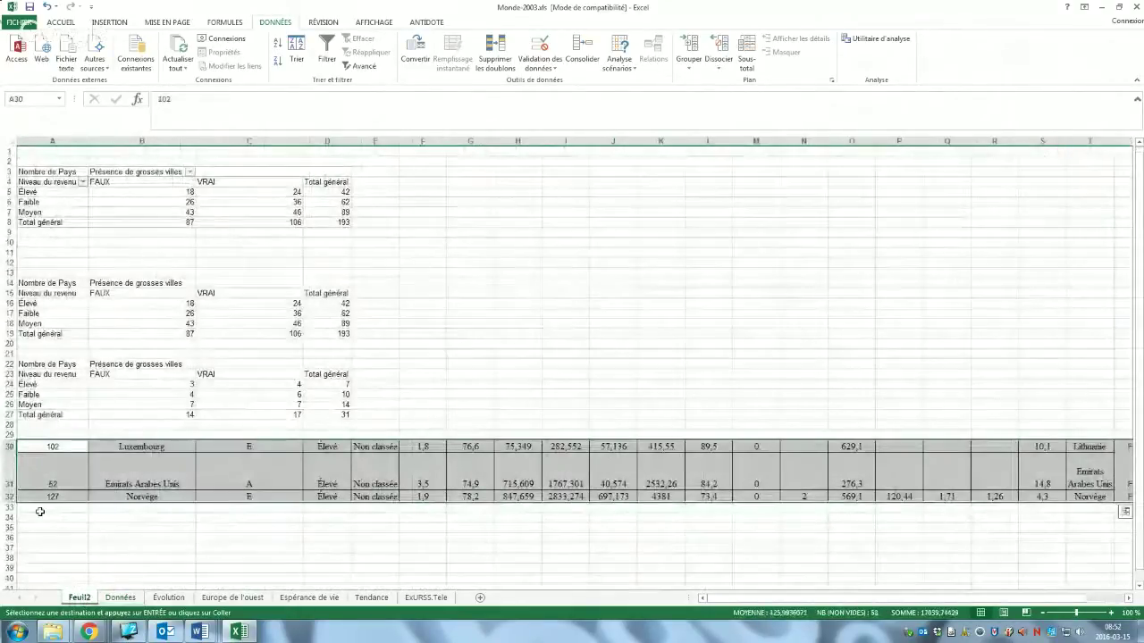
left_click(42, 509)
key("ctrl+v")
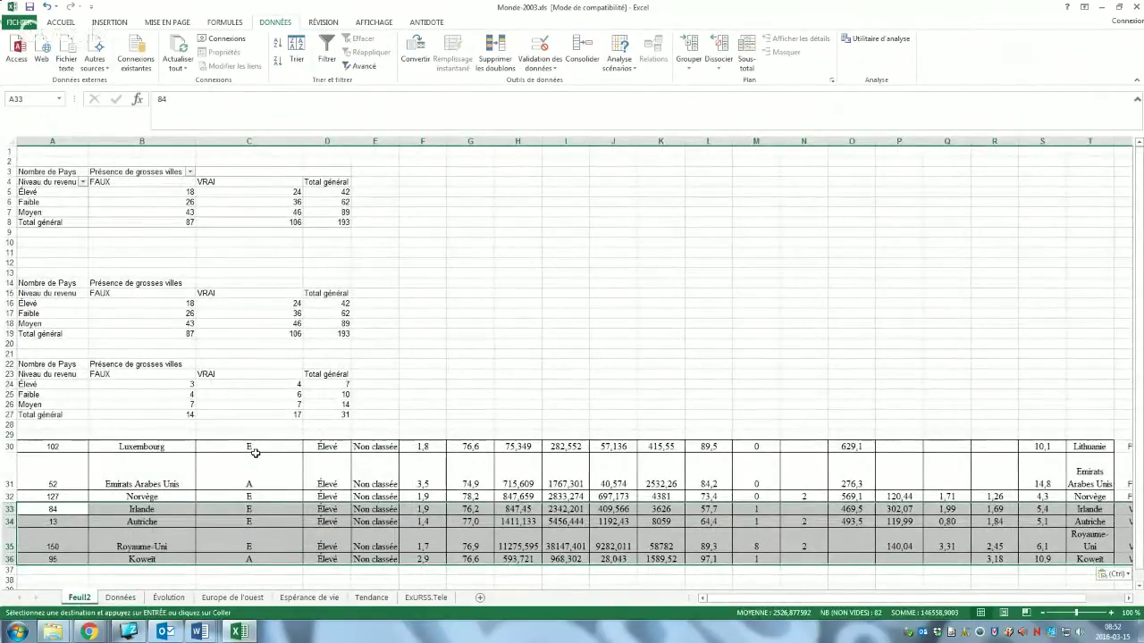
Locate the start of the Faible–FAUX stratum on the Données sheet and check its required sample size on Feuil2
scroll(255, 456, "down", 1)
left_click(119, 599)
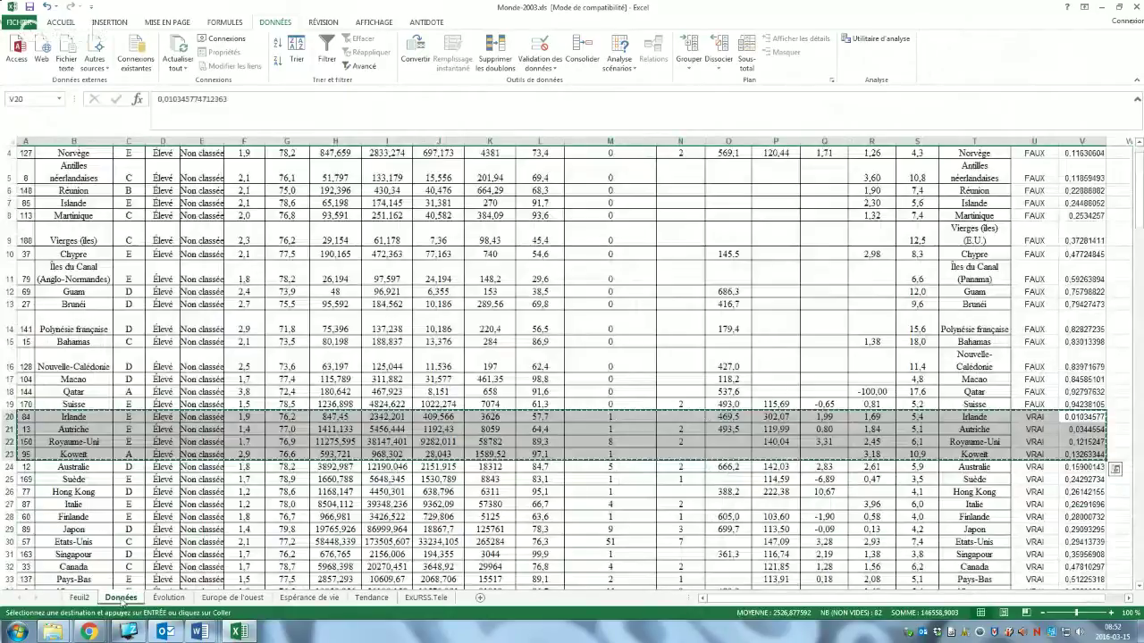
scroll(222, 467, "down", 4)
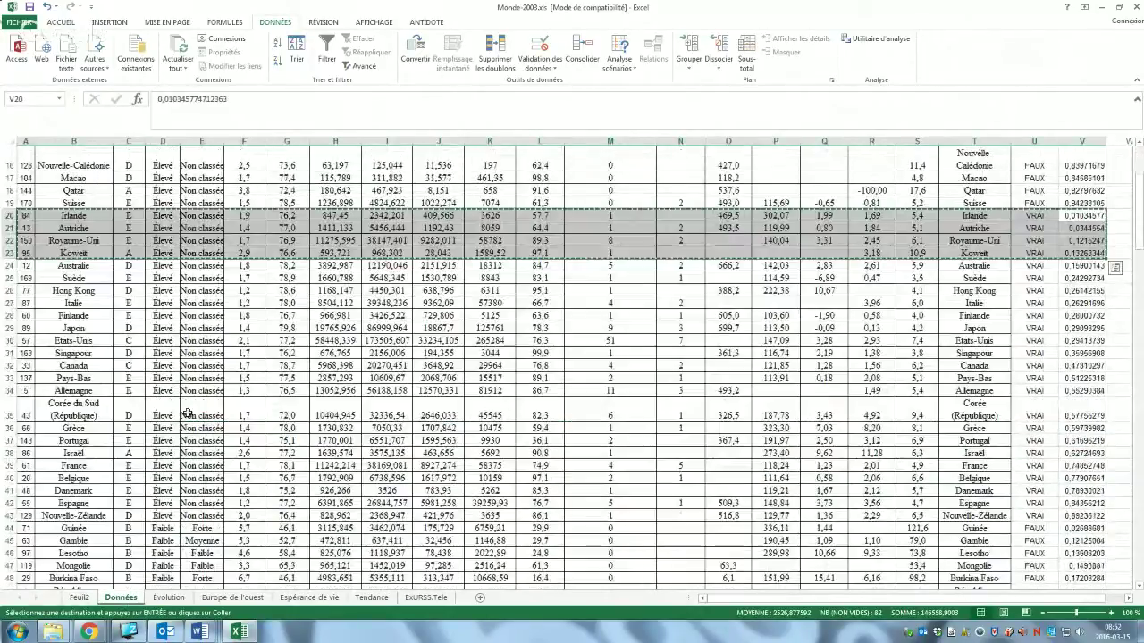
scroll(187, 413, "down", 3)
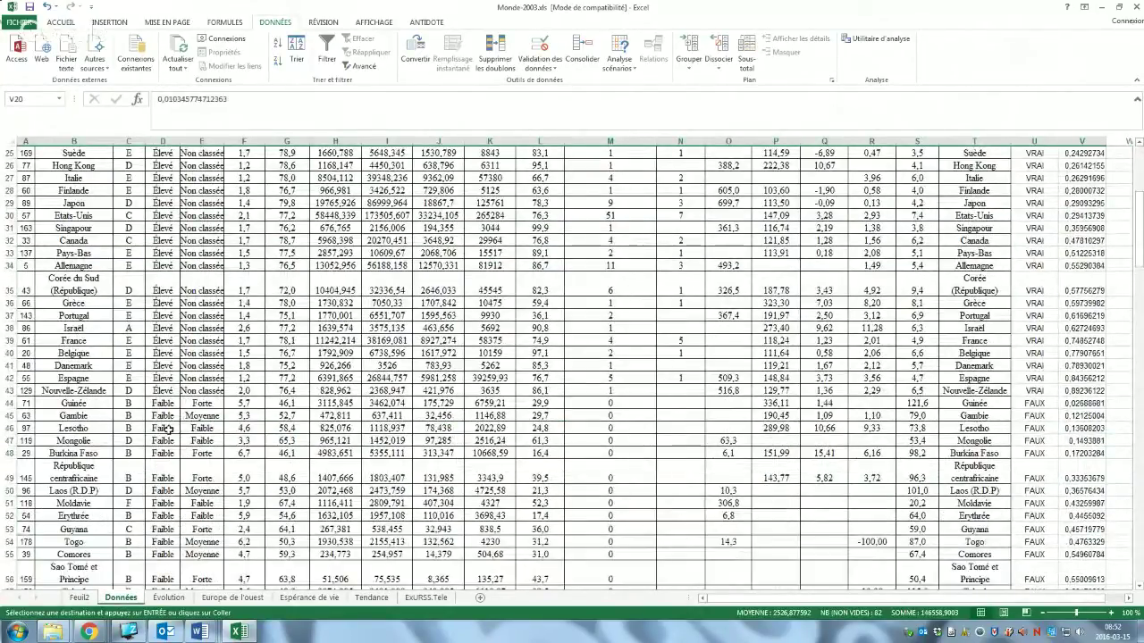
left_click(162, 403)
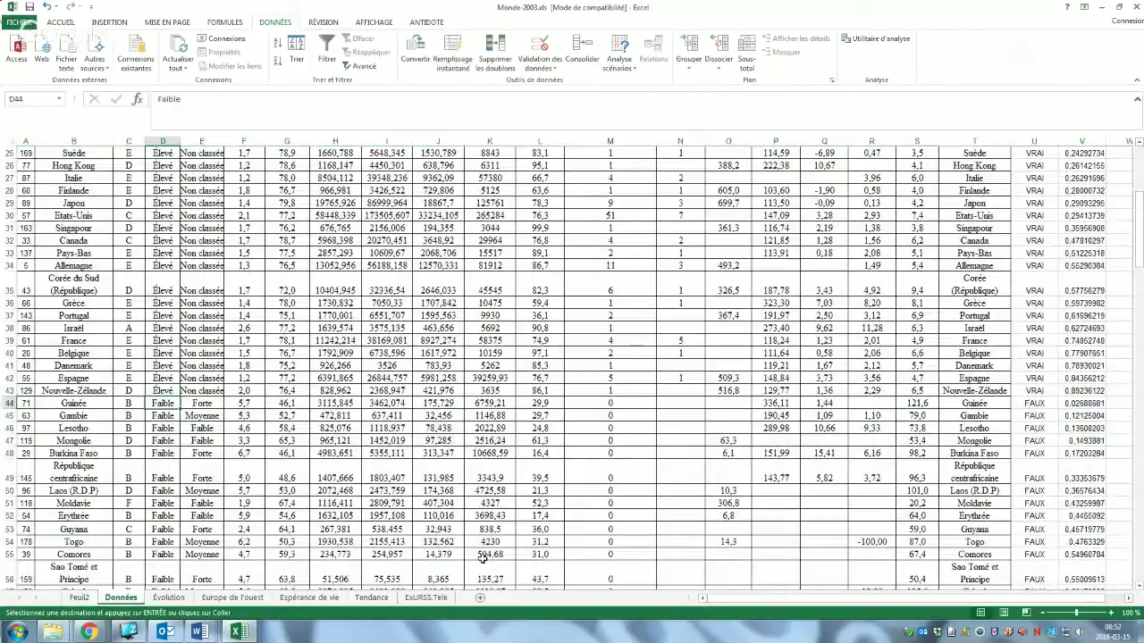
left_click(81, 598)
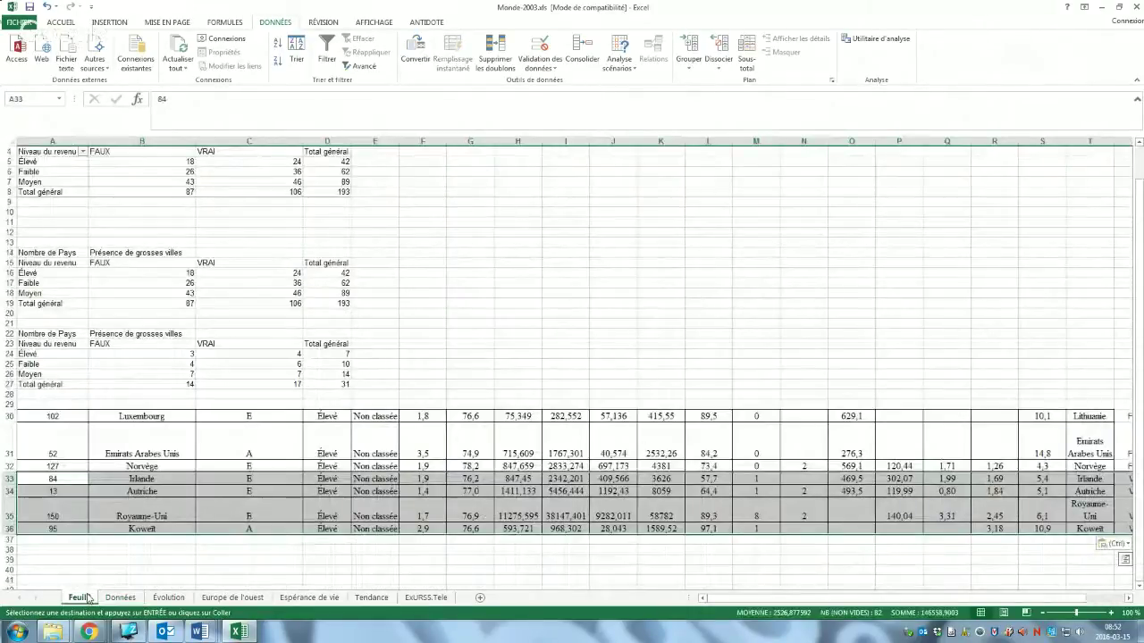